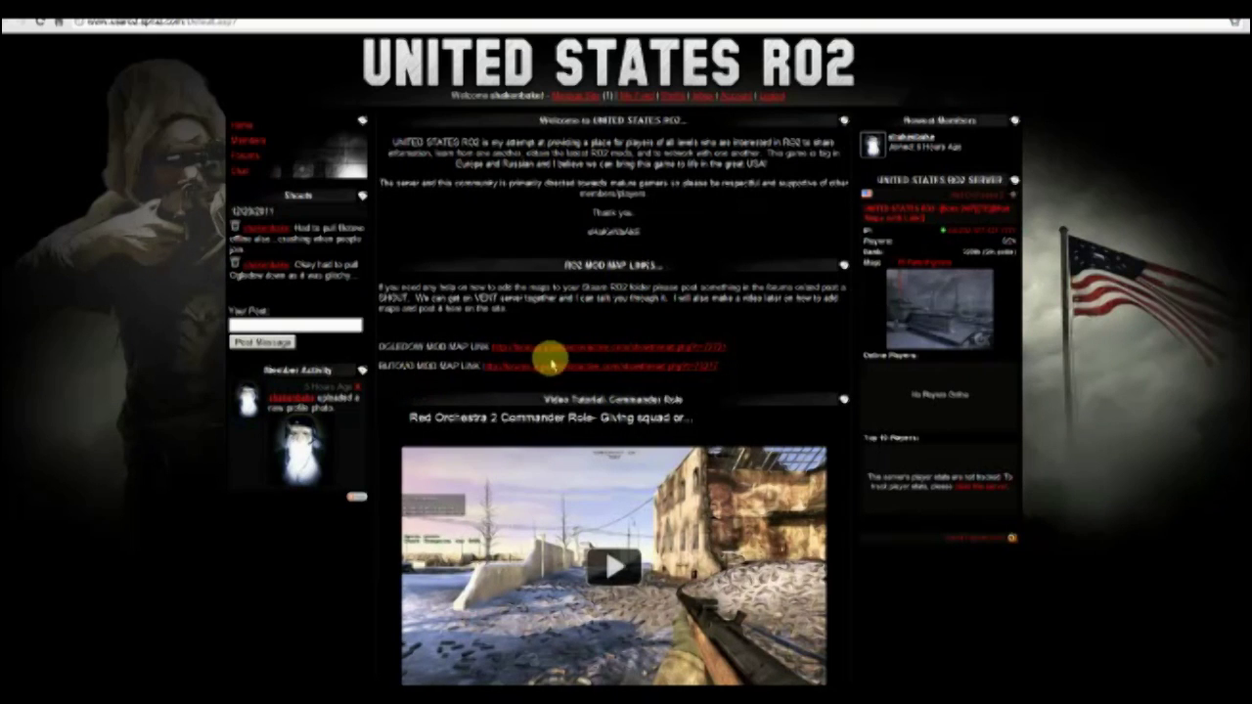
Open the Butovo mod map thread from the RO2 site and follow its TE-Butovo-B2 Playerfiles download link
{"action": "left_click", "coordinate": [564, 368]}
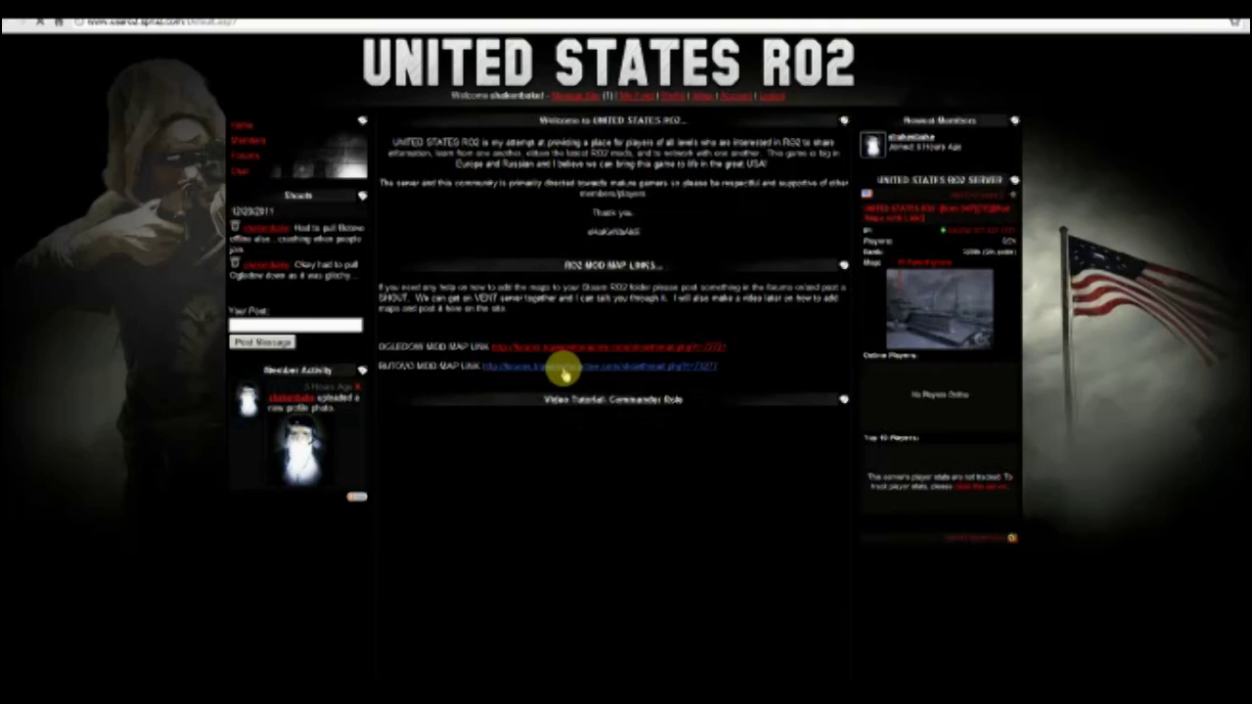
{"action": "scroll", "coordinate": [626, 405], "scroll_direction": "down", "scroll_amount": 3}
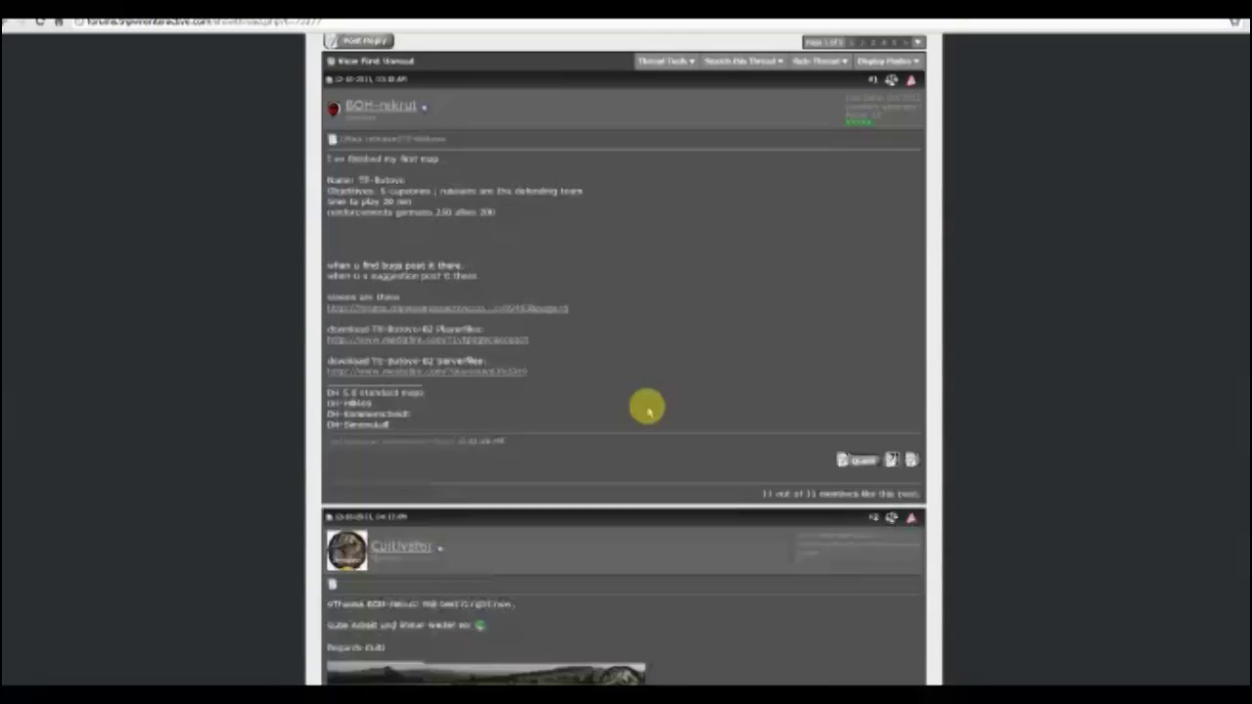
{"action": "scroll", "coordinate": [648, 408], "scroll_direction": "up", "scroll_amount": 3}
{"action": "scroll", "coordinate": [620, 505], "scroll_direction": "down", "scroll_amount": 2}
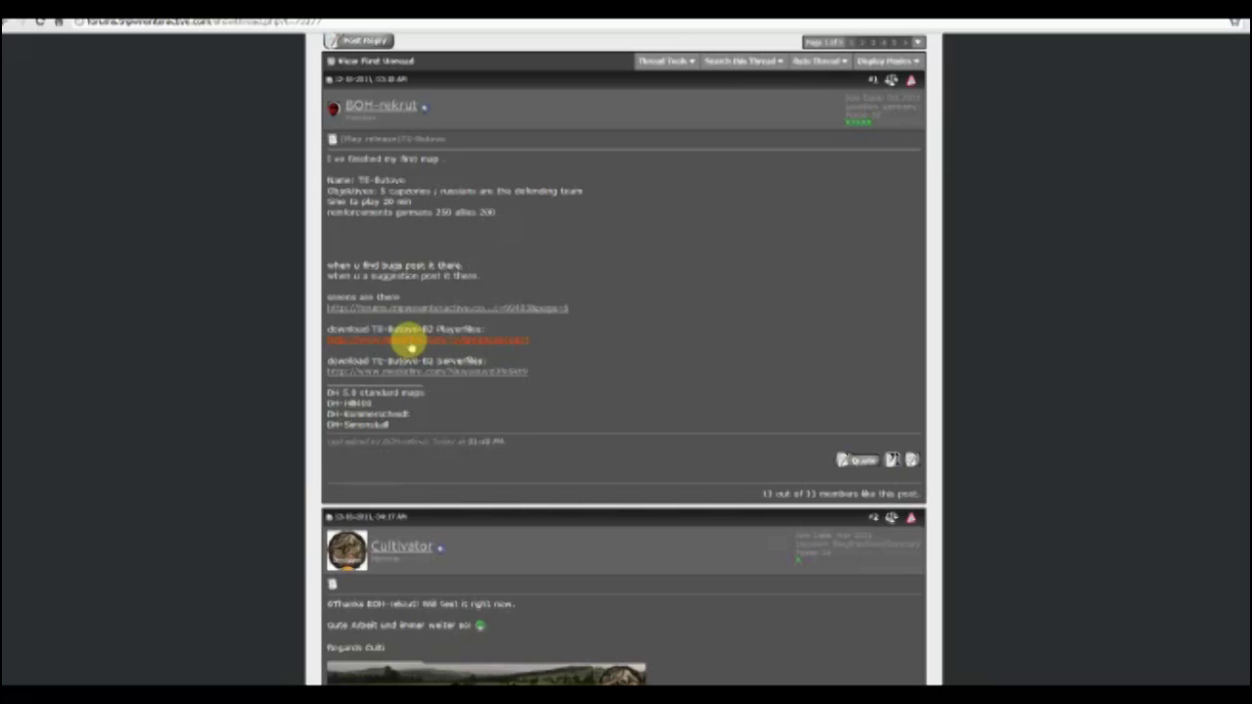
{"action": "left_click", "coordinate": [410, 340]}
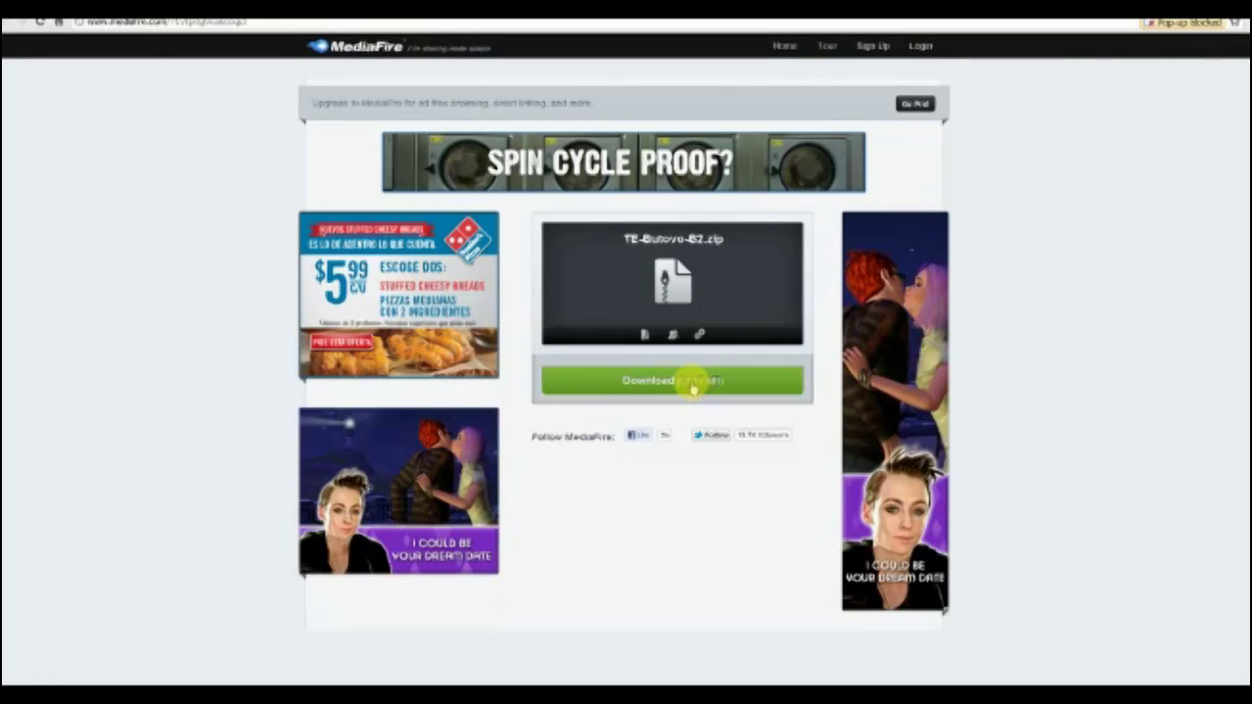
Download TE-Butovo-B2.zip from MediaFire and save it to the Desktop
{"action": "left_click", "coordinate": [692, 385]}
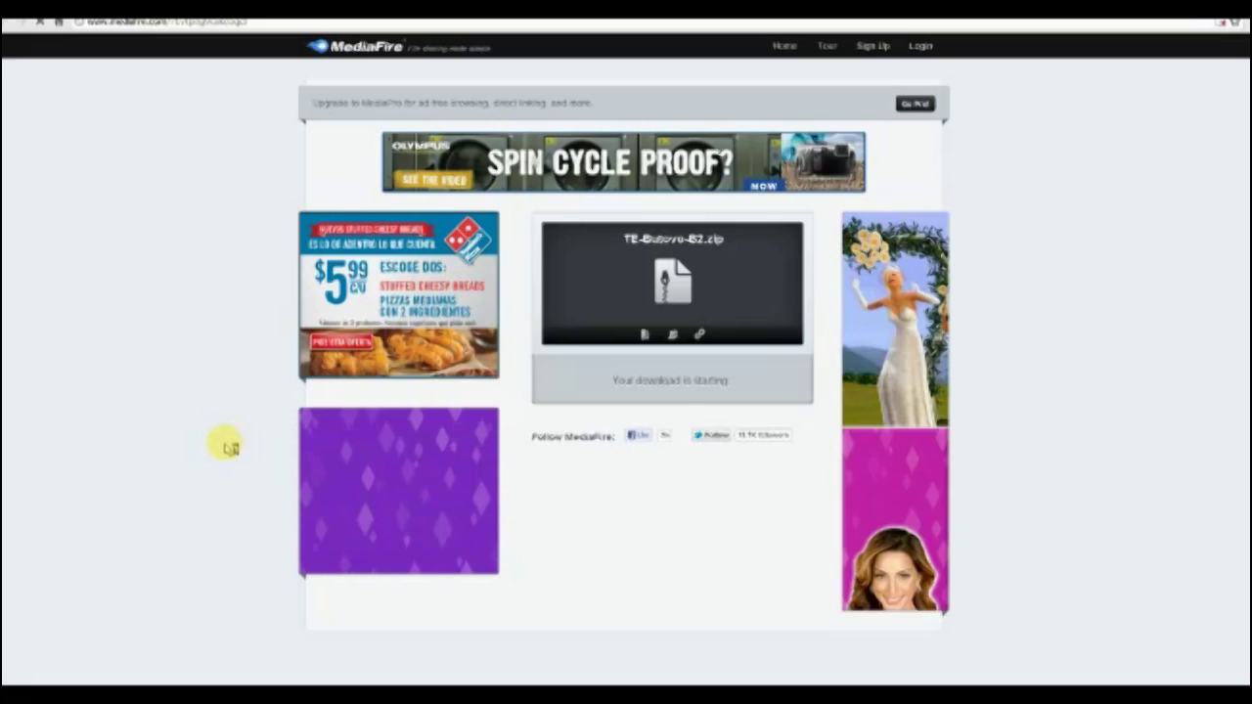
{"action": "scroll", "coordinate": [223, 445], "scroll_direction": "down", "scroll_amount": 3}
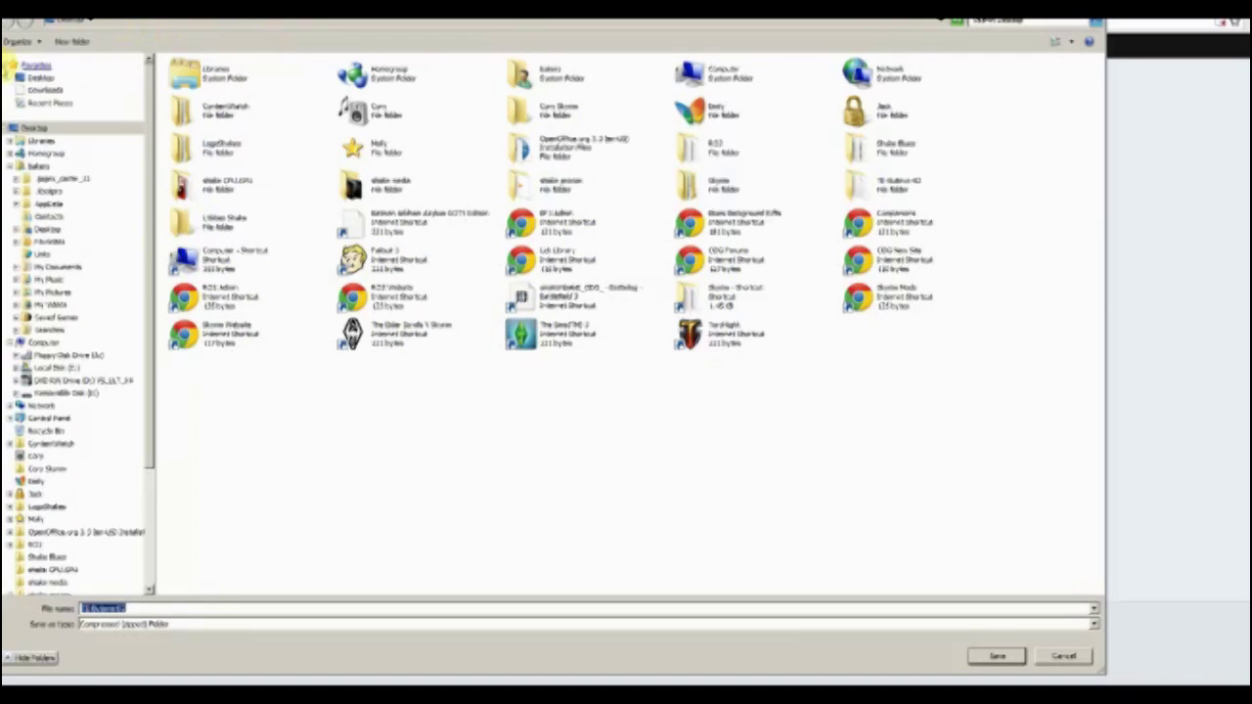
{"action": "left_click", "coordinate": [39, 78]}
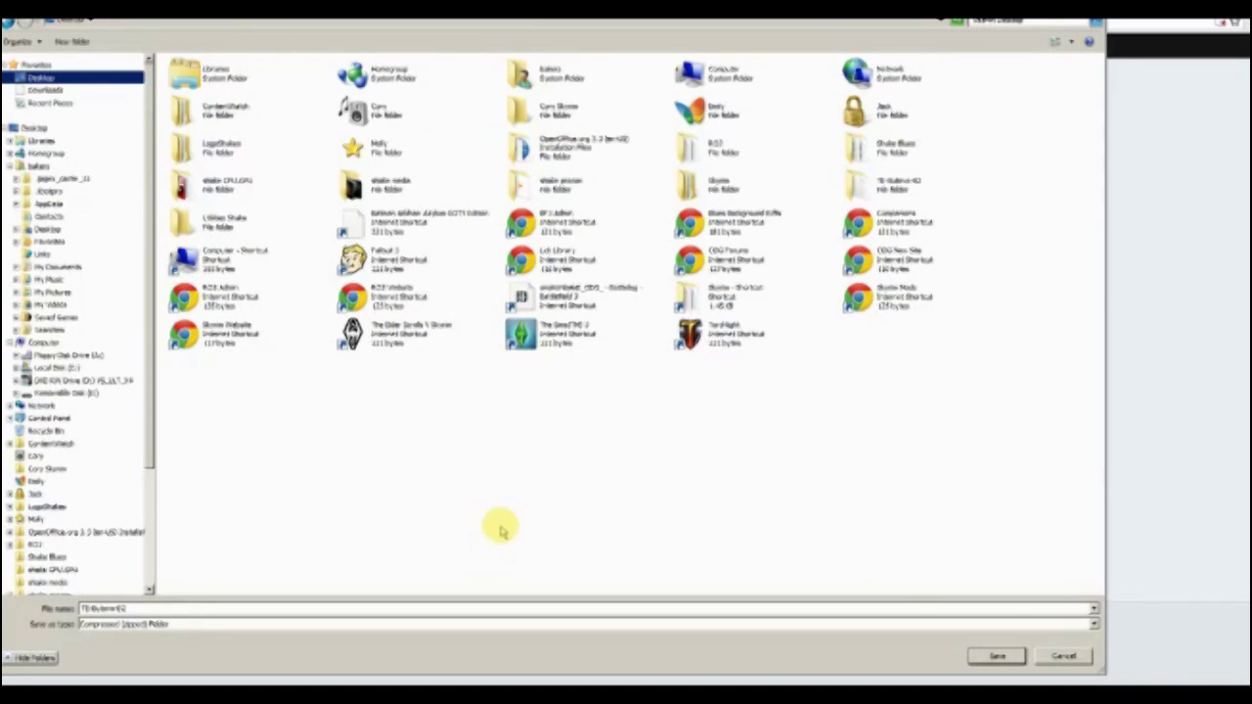
{"action": "left_click", "coordinate": [996, 656]}
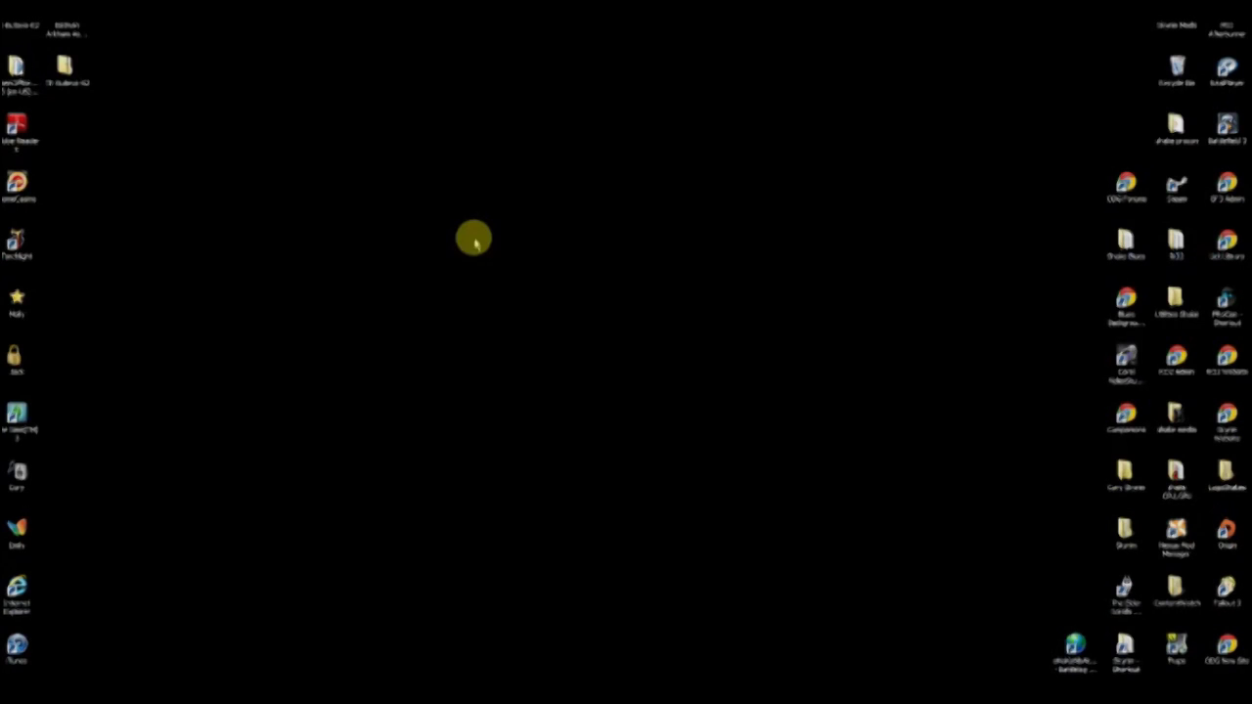
Move the TE-Butovo-B2 zip to the middle of the desktop and extract it to the default folder, replacing the existing file
{"action": "left_click", "coordinate": [66, 64]}
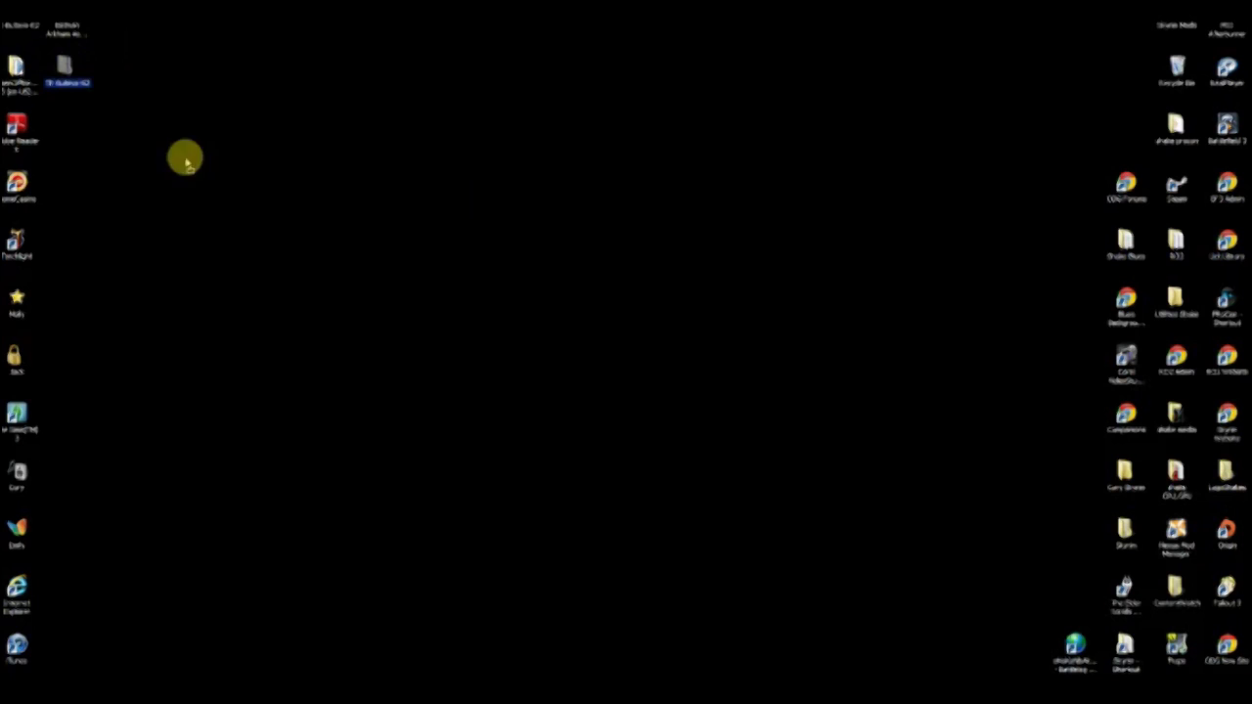
{"action": "left_click_drag", "start_coordinate": [550, 249], "coordinate": [605, 293]}
{"action": "right_click", "coordinate": [605, 309]}
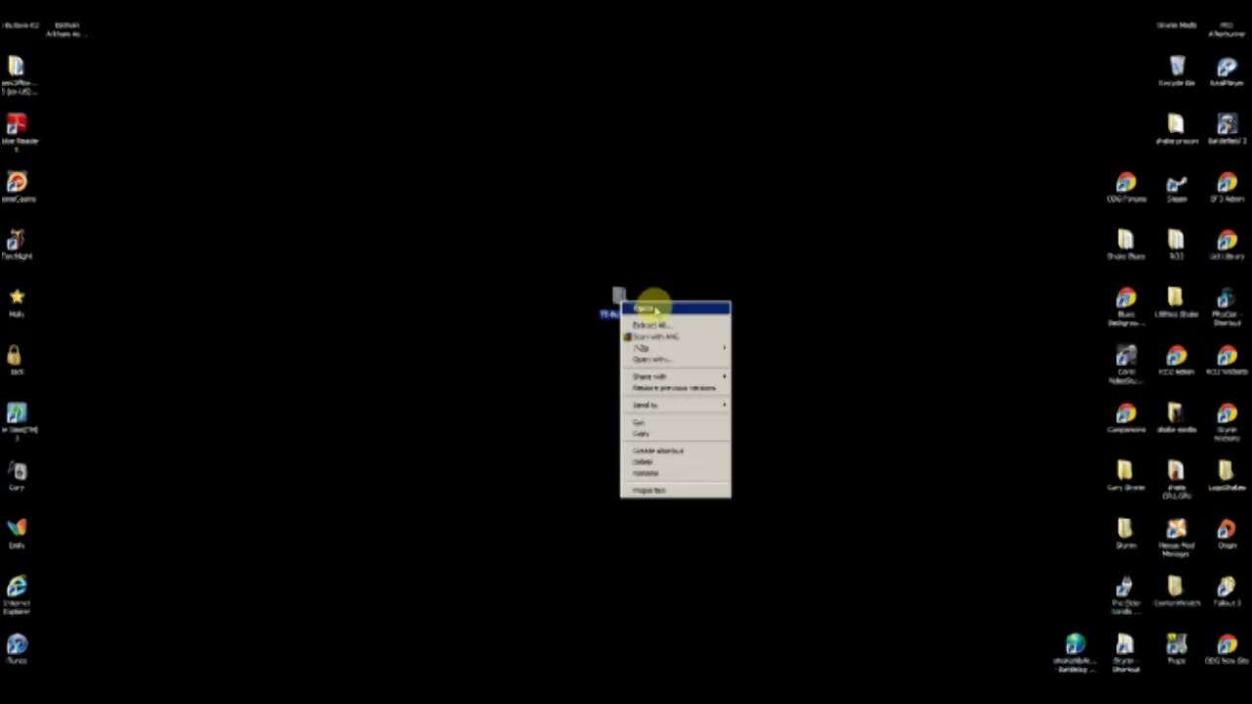
{"action": "left_click", "coordinate": [649, 323]}
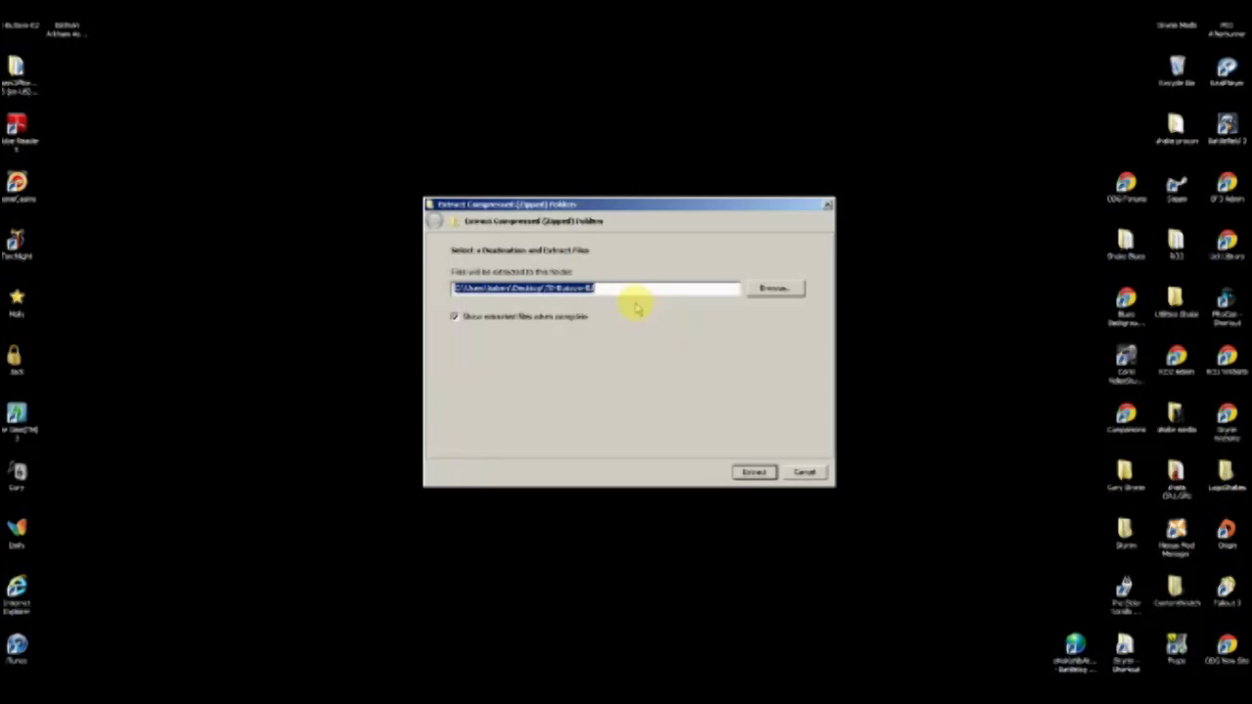
{"action": "left_click", "coordinate": [756, 472]}
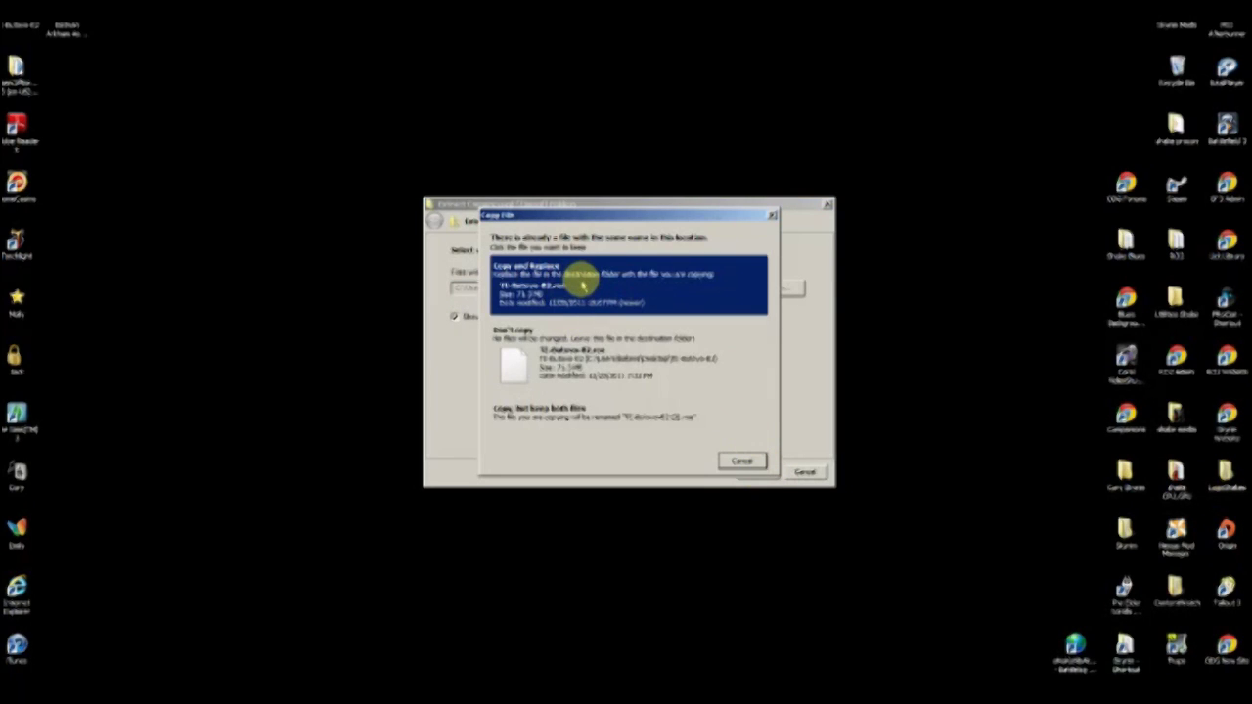
{"action": "left_click", "coordinate": [579, 284]}
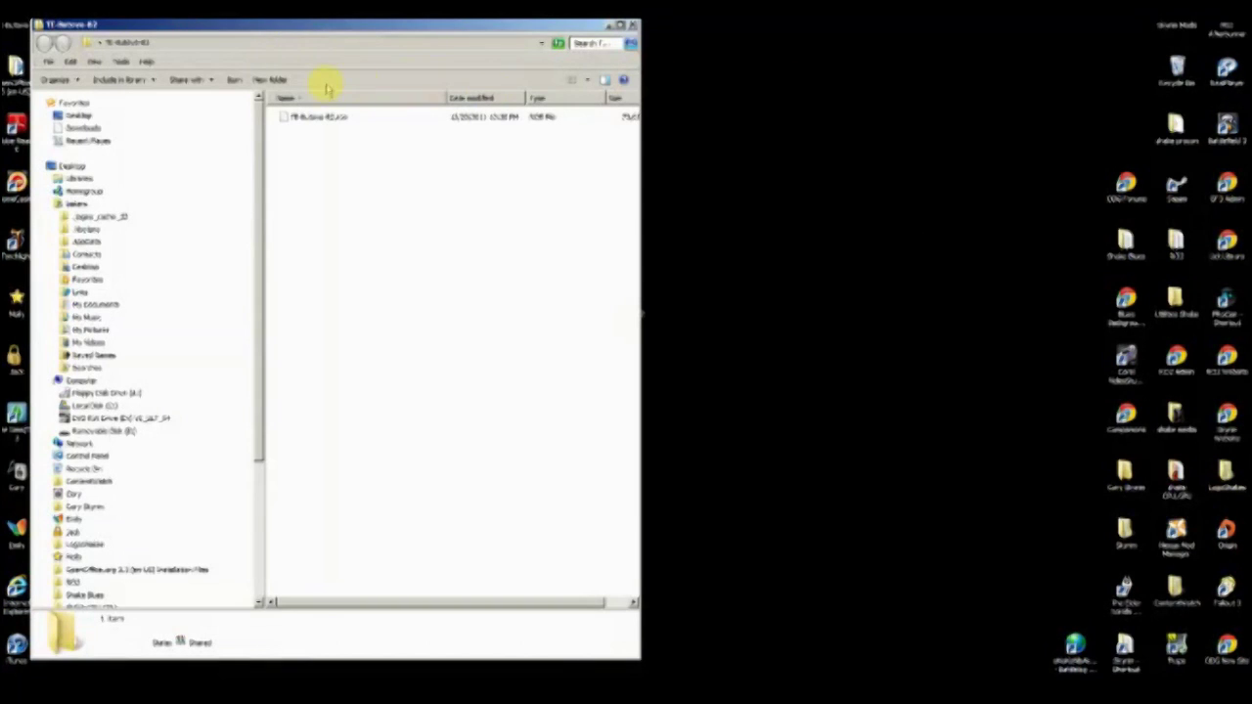
Maximize the extracted TE-Butovo-B2 folder window and browse to Program Files (x86) on Local Disk (C:)
{"action": "left_click", "coordinate": [321, 117]}
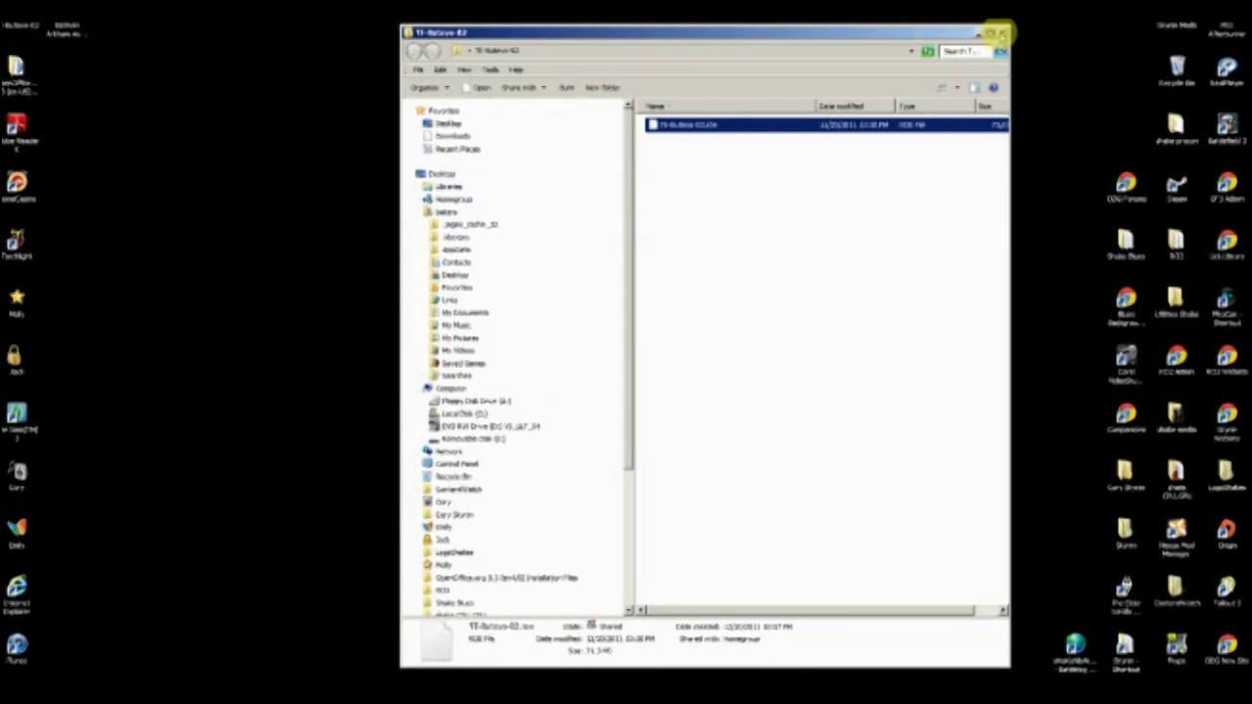
{"action": "left_click", "coordinate": [988, 34]}
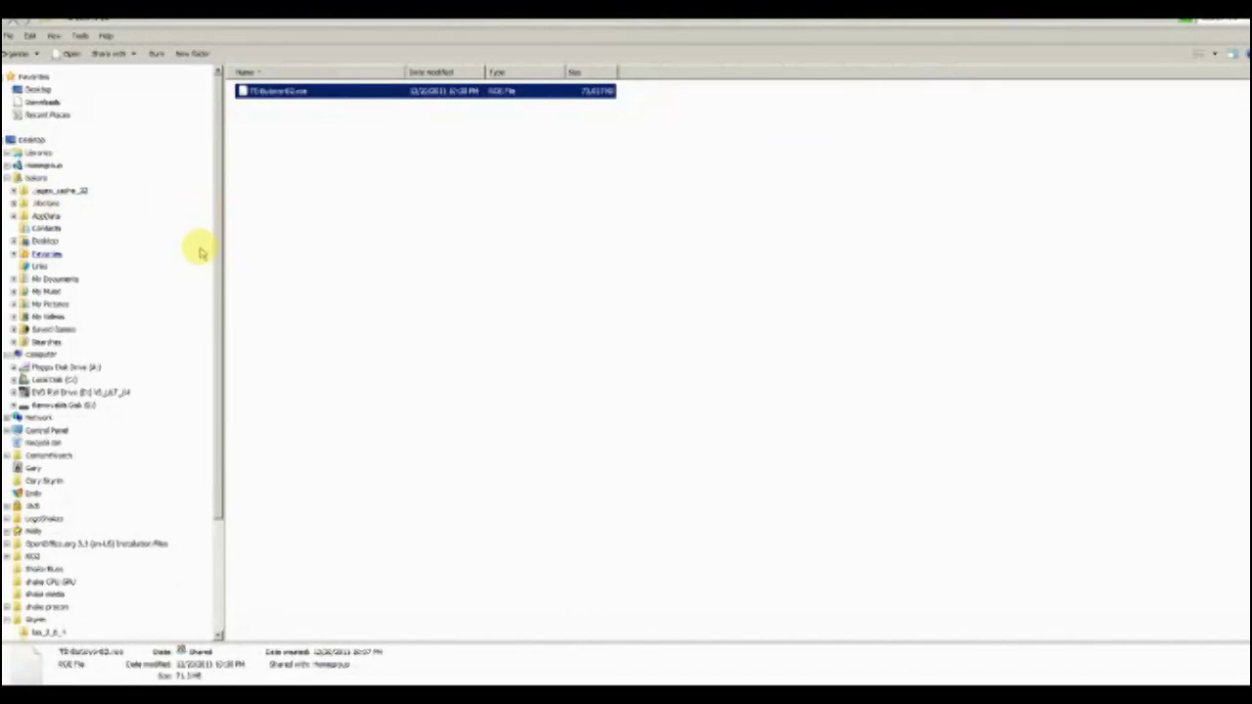
{"action": "left_click_drag", "start_coordinate": [201, 251], "coordinate": [218, 315]}
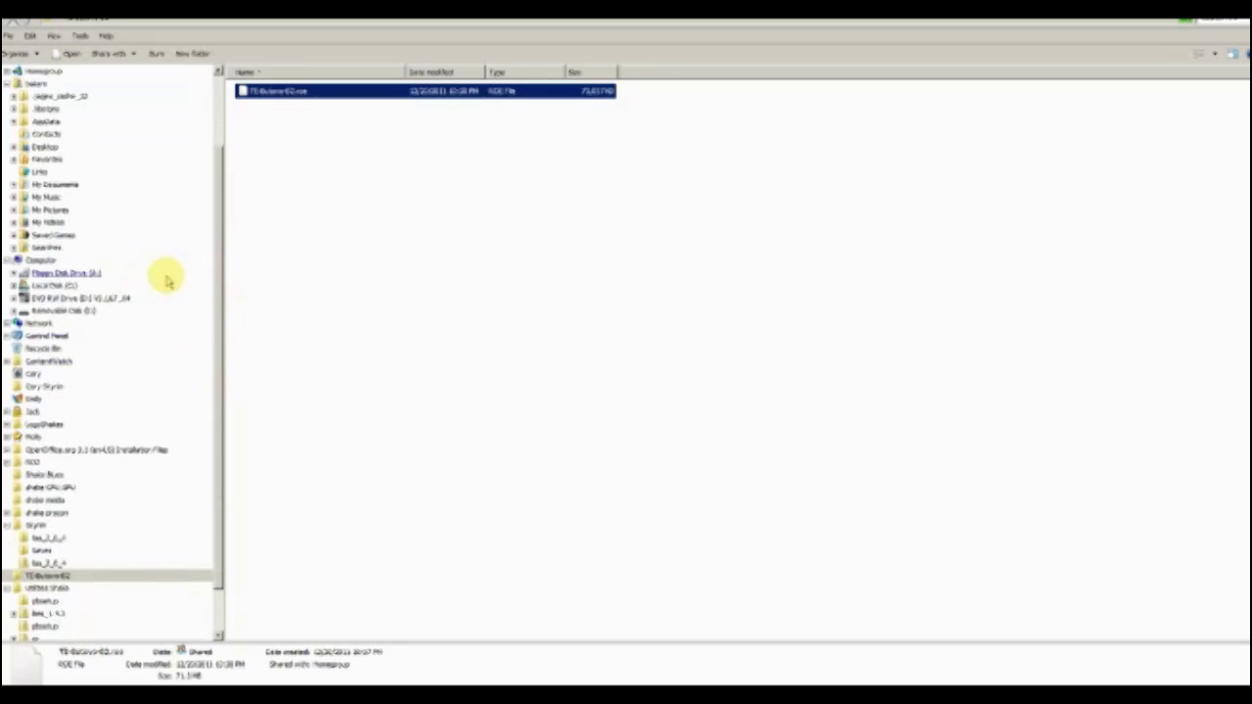
{"action": "left_click", "coordinate": [61, 285]}
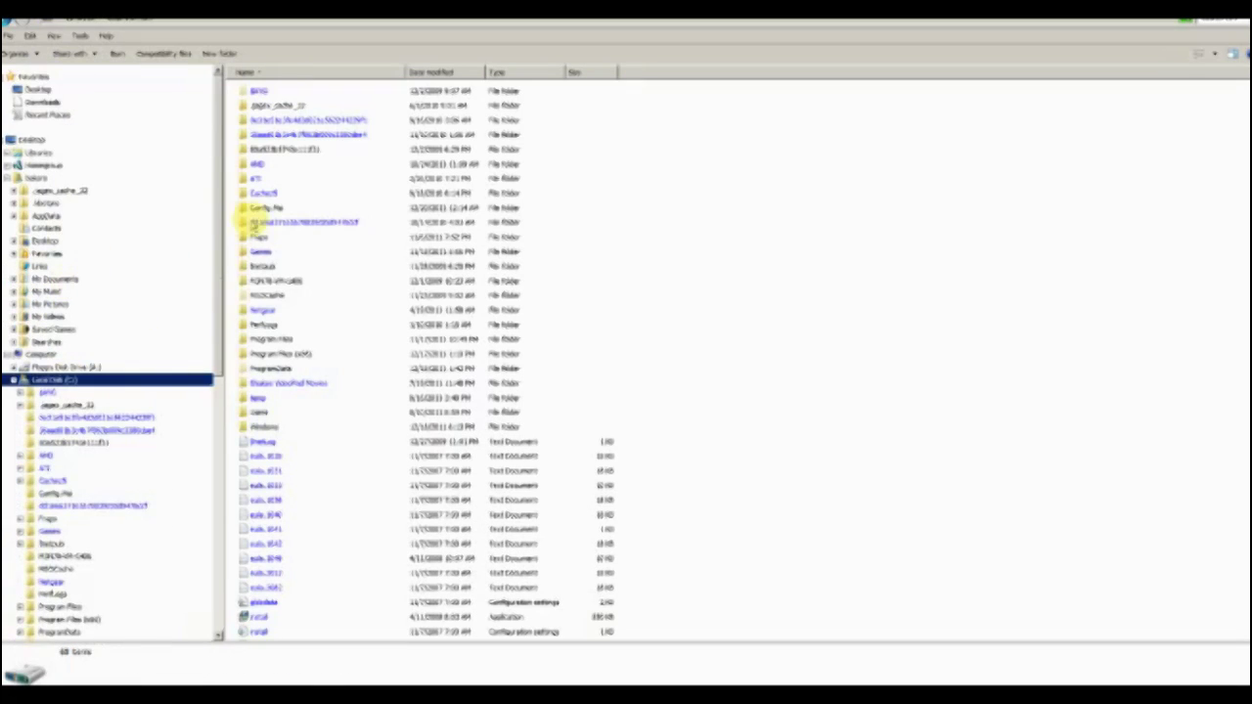
{"action": "left_click_drag", "start_coordinate": [213, 258], "coordinate": [201, 400]}
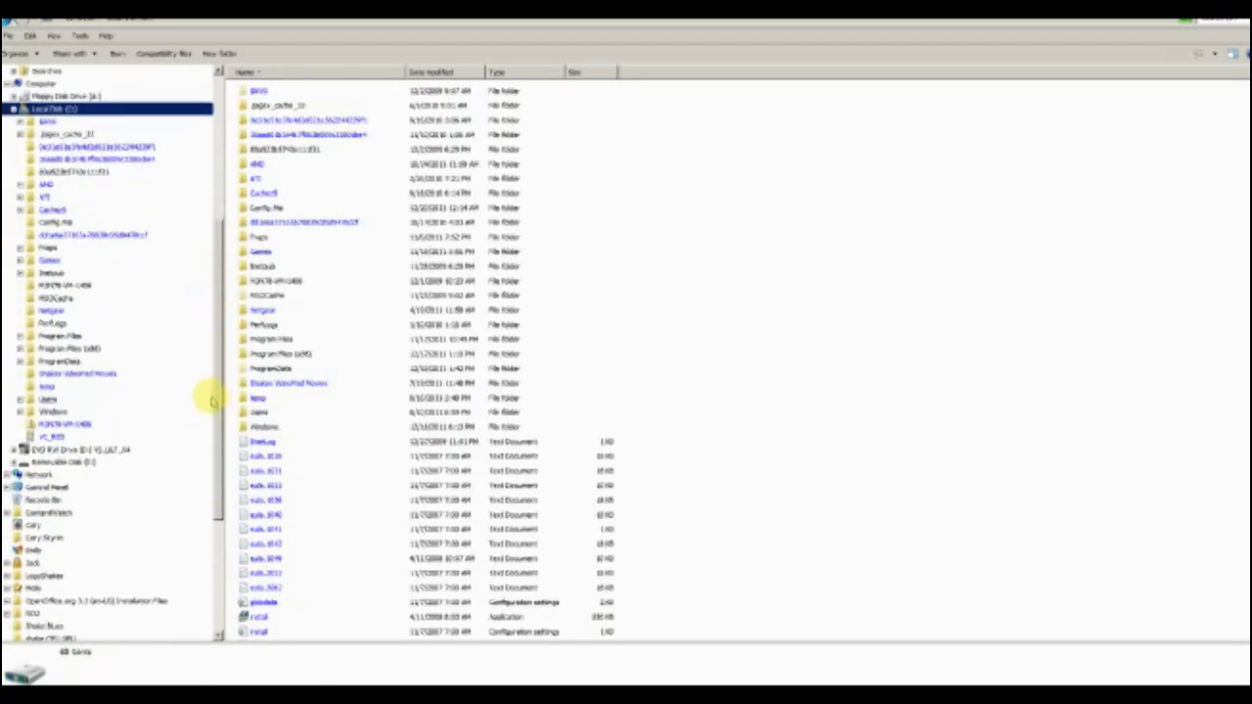
{"action": "left_click", "coordinate": [78, 349]}
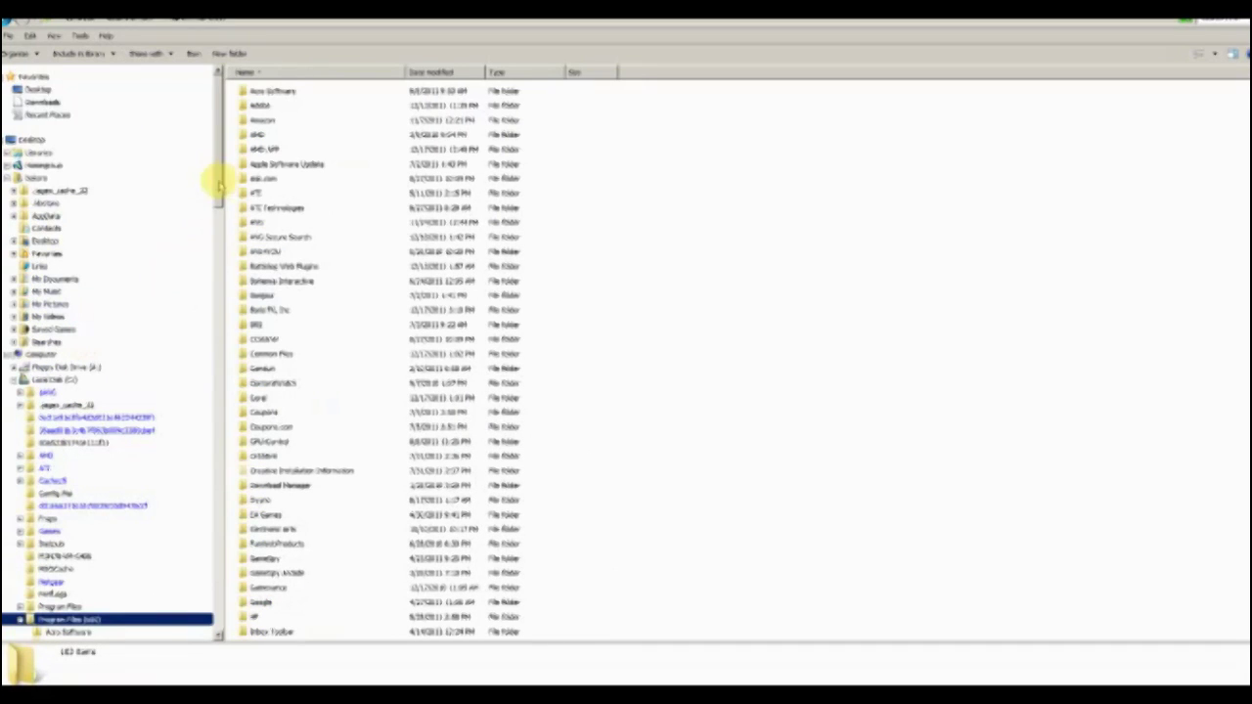
Browse through the Steam and steamapps folders to the common folder
{"action": "left_click_drag", "start_coordinate": [217, 186], "coordinate": [205, 495]}
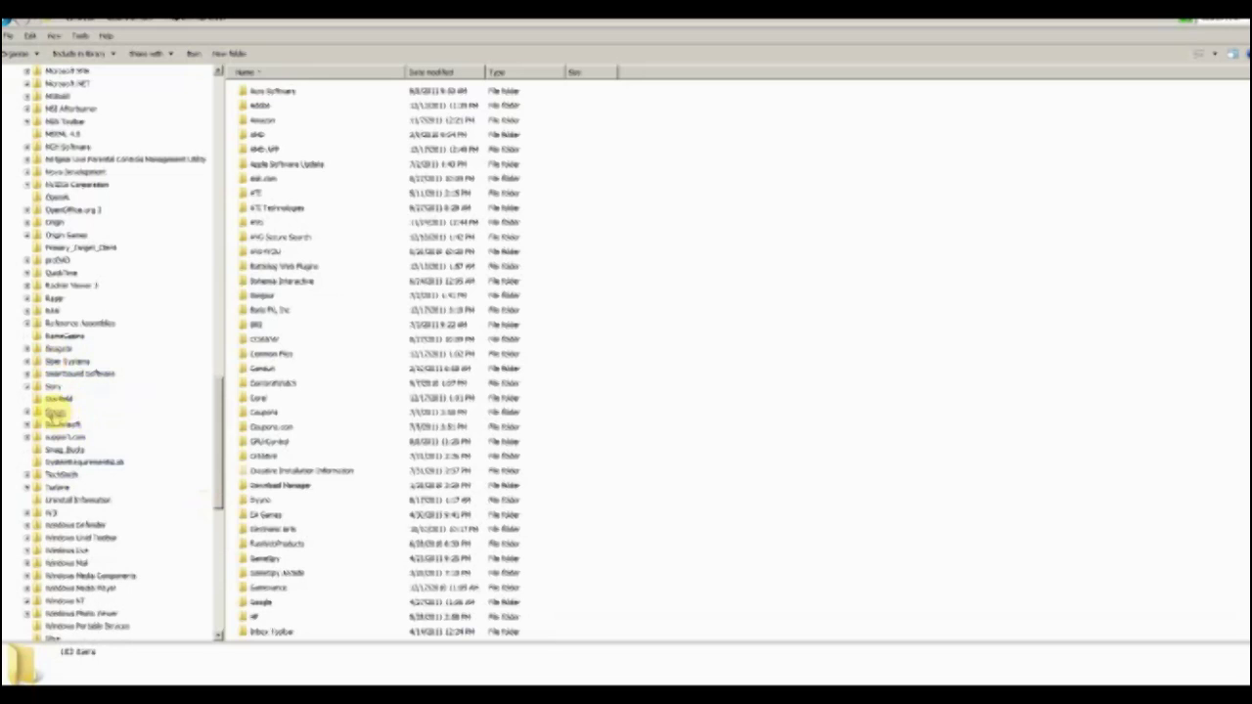
{"action": "left_click", "coordinate": [54, 412]}
{"action": "left_click_drag", "start_coordinate": [213, 341], "coordinate": [206, 427]}
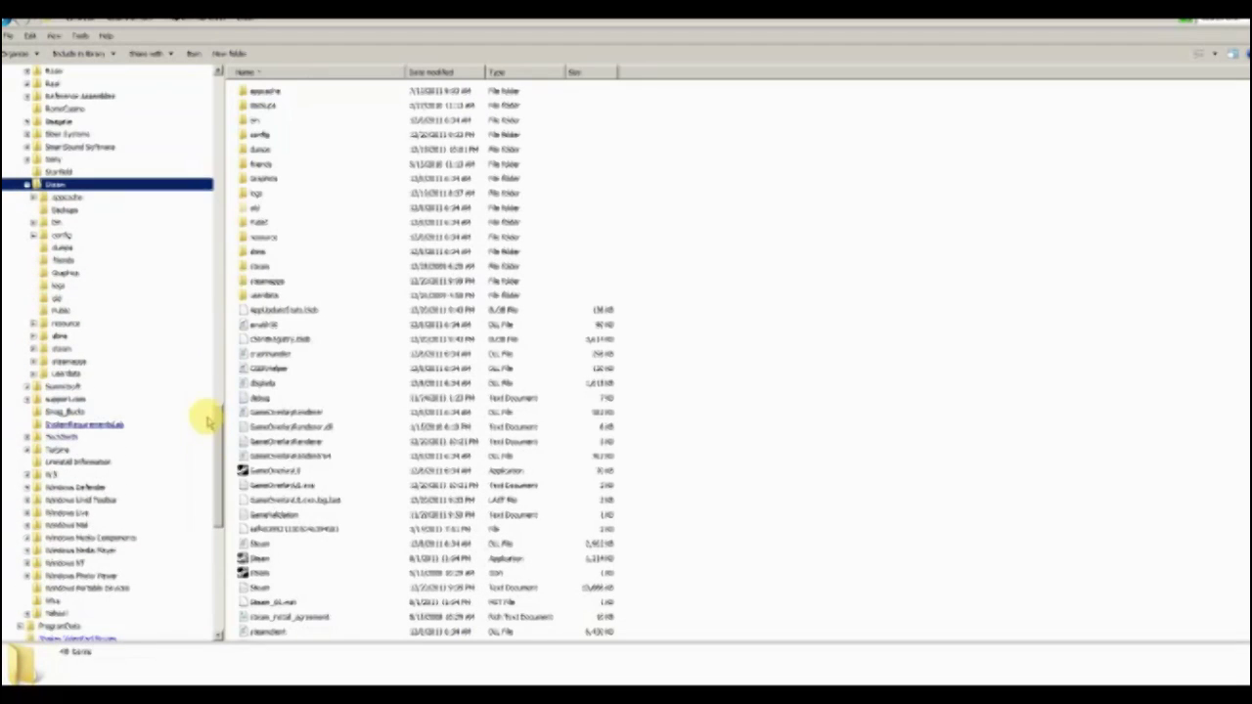
{"action": "left_click", "coordinate": [71, 362]}
{"action": "scroll", "coordinate": [207, 392], "scroll_direction": "down", "scroll_amount": 5}
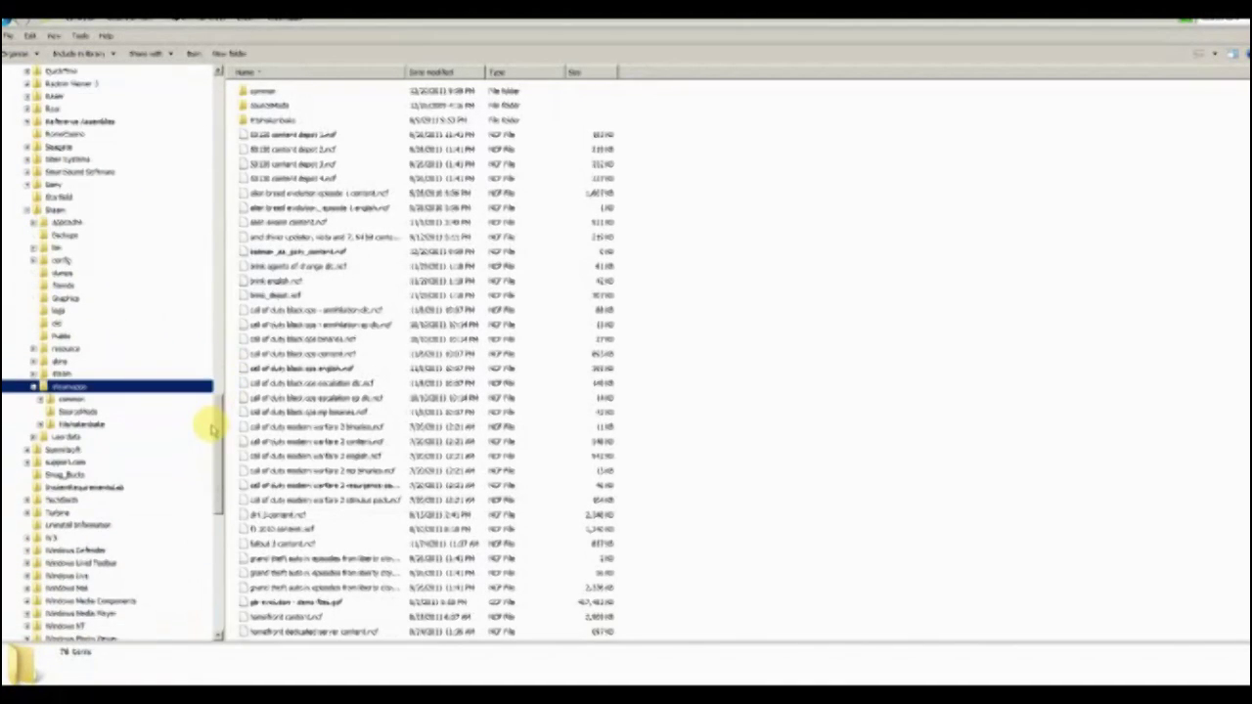
{"action": "scroll", "coordinate": [210, 428], "scroll_direction": "down", "scroll_amount": 1}
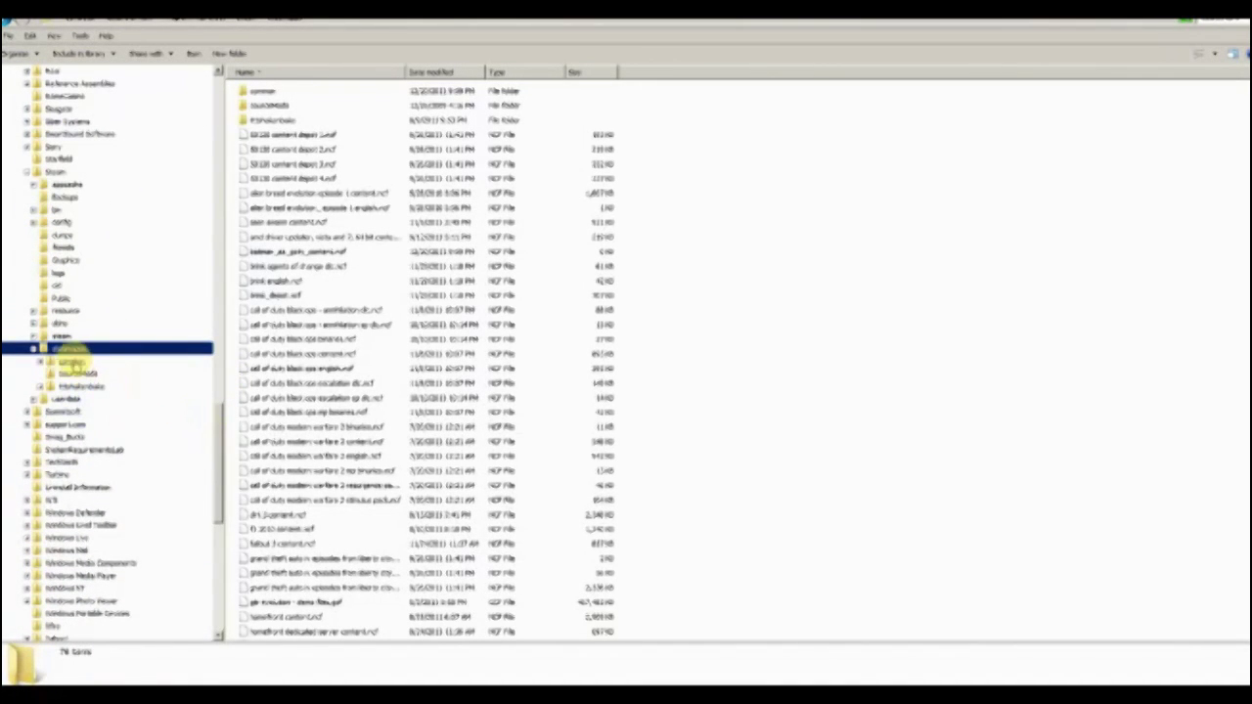
{"action": "left_click", "coordinate": [70, 362]}
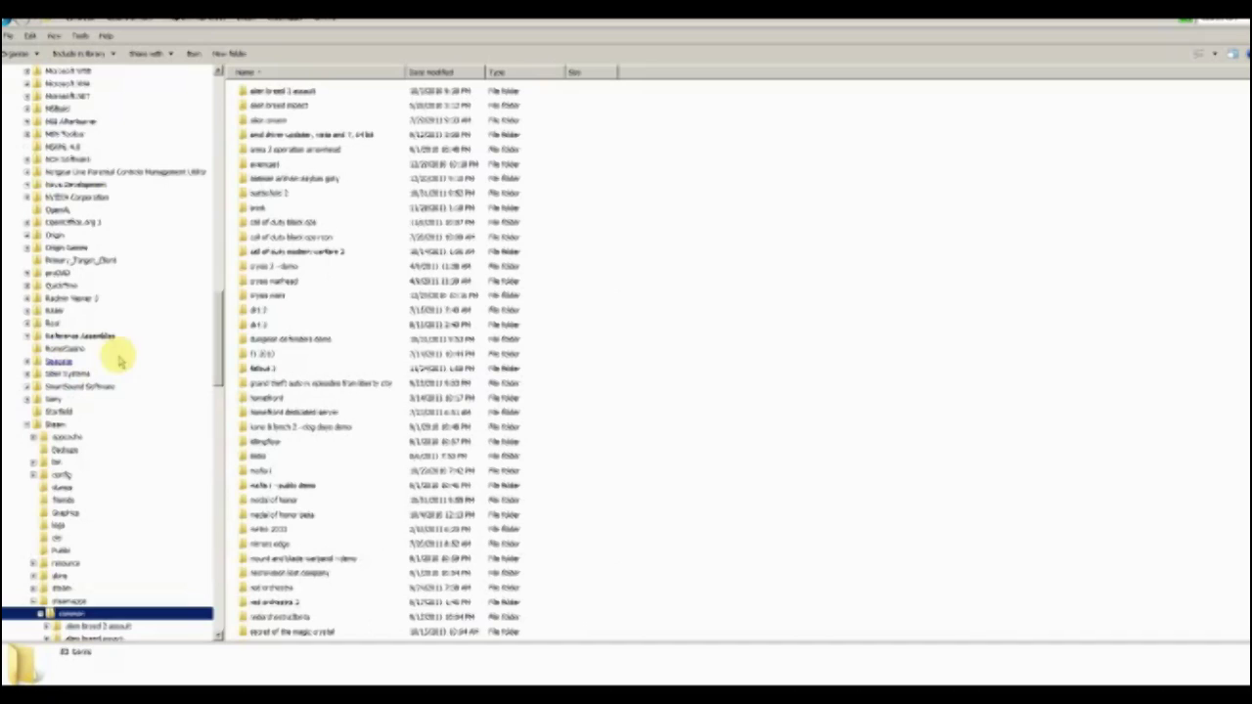
Open the ROGame folder inside the red orchestra 2 game folder
{"action": "left_click_drag", "start_coordinate": [218, 316], "coordinate": [214, 422]}
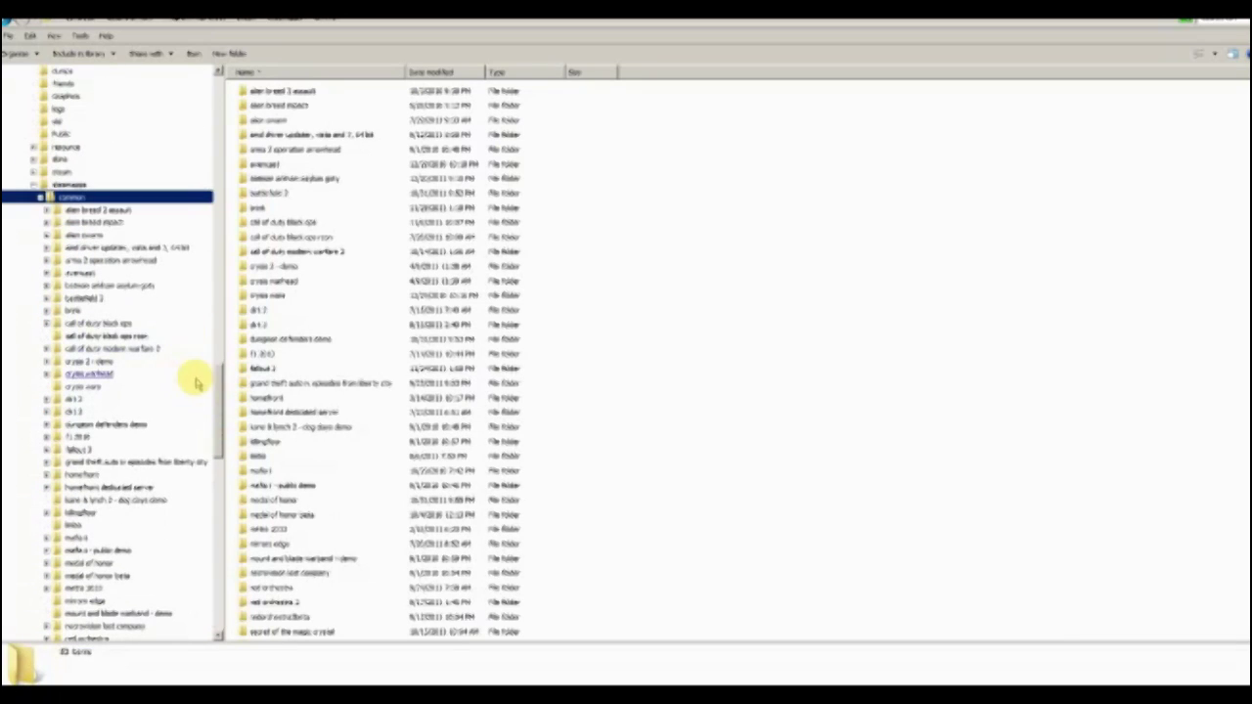
{"action": "left_click_drag", "start_coordinate": [201, 378], "coordinate": [215, 447]}
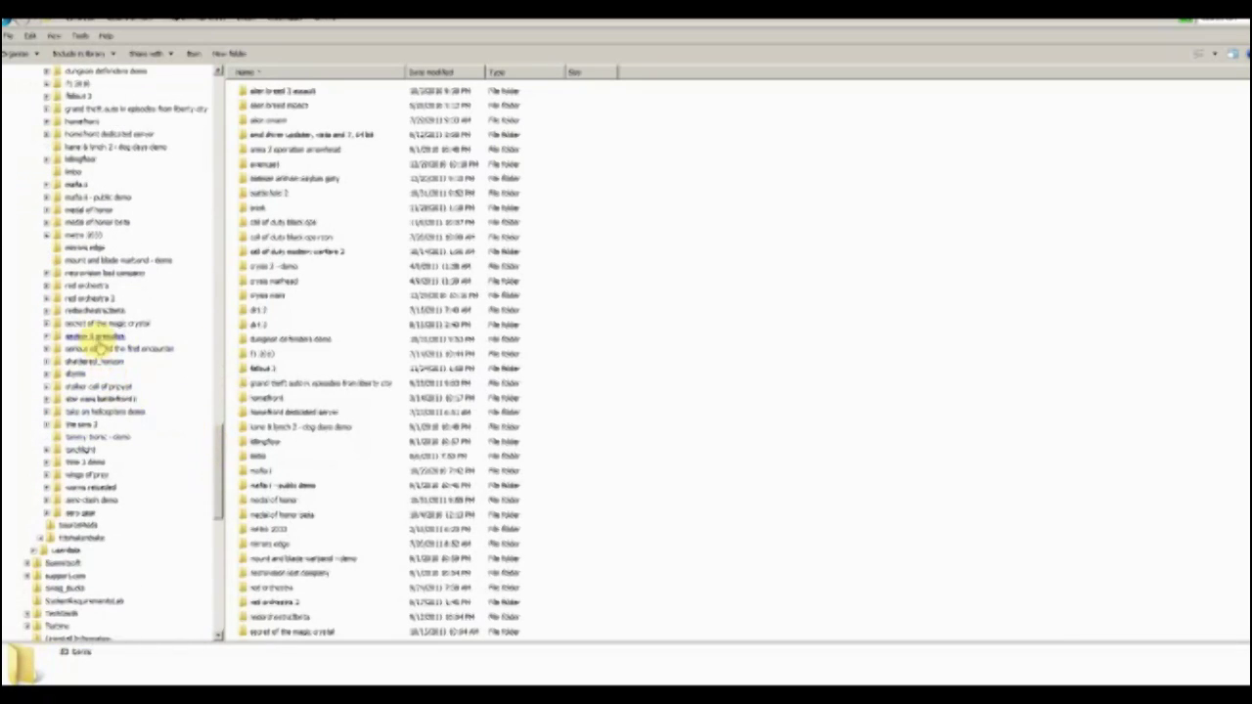
{"action": "left_click", "coordinate": [94, 303]}
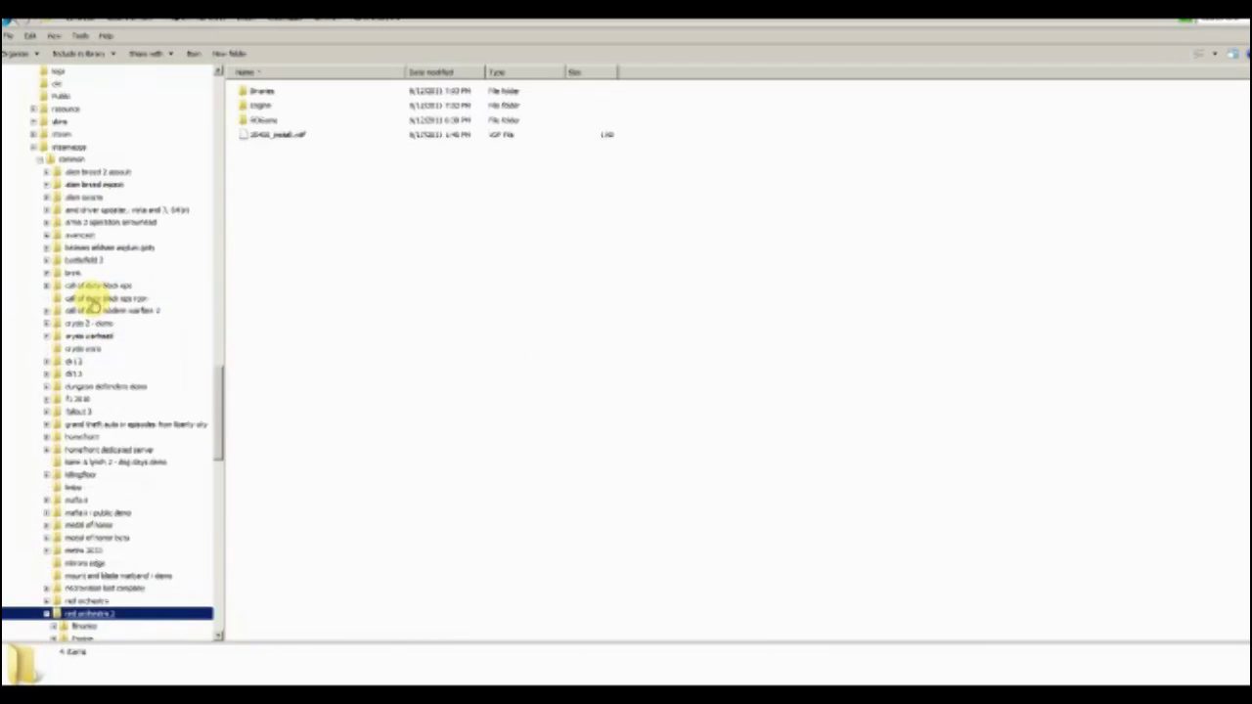
{"action": "left_click_drag", "start_coordinate": [209, 385], "coordinate": [209, 433]}
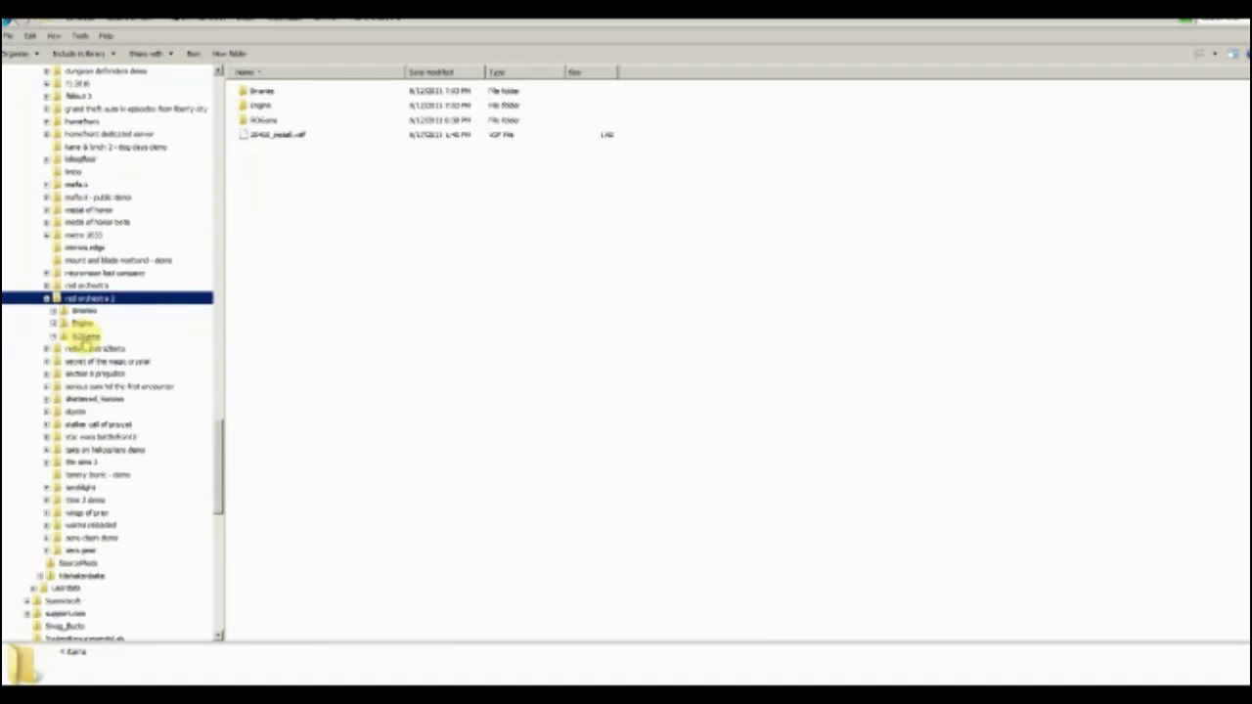
{"action": "left_click", "coordinate": [86, 337]}
Open the Maps folder inside ROGame's CookedPC folder
{"action": "left_click_drag", "start_coordinate": [209, 385], "coordinate": [210, 442]}
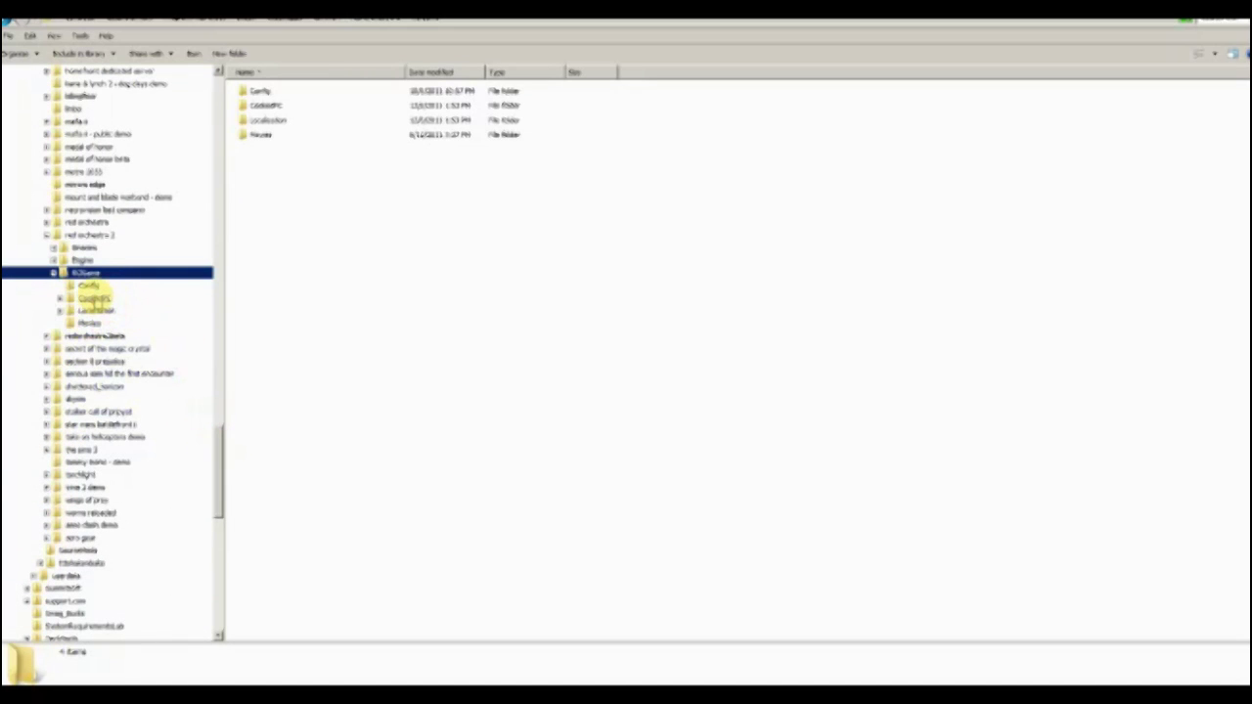
{"action": "left_click", "coordinate": [94, 298]}
{"action": "left_click_drag", "start_coordinate": [209, 364], "coordinate": [209, 434]}
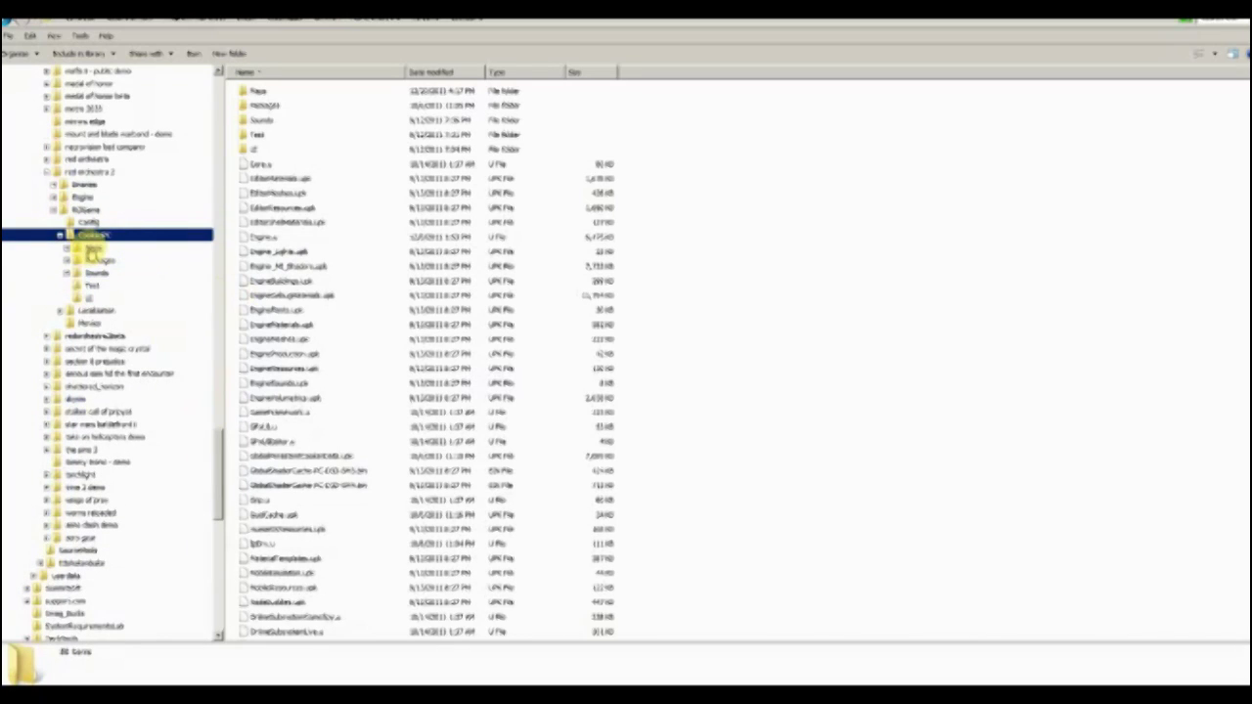
{"action": "left_click", "coordinate": [92, 250]}
Try to move the extracted TE-Butovo-B2 desktop folder into the Maps folder under CookedPC, declining the folder merge
{"action": "left_click_drag", "start_coordinate": [218, 353], "coordinate": [206, 567]}
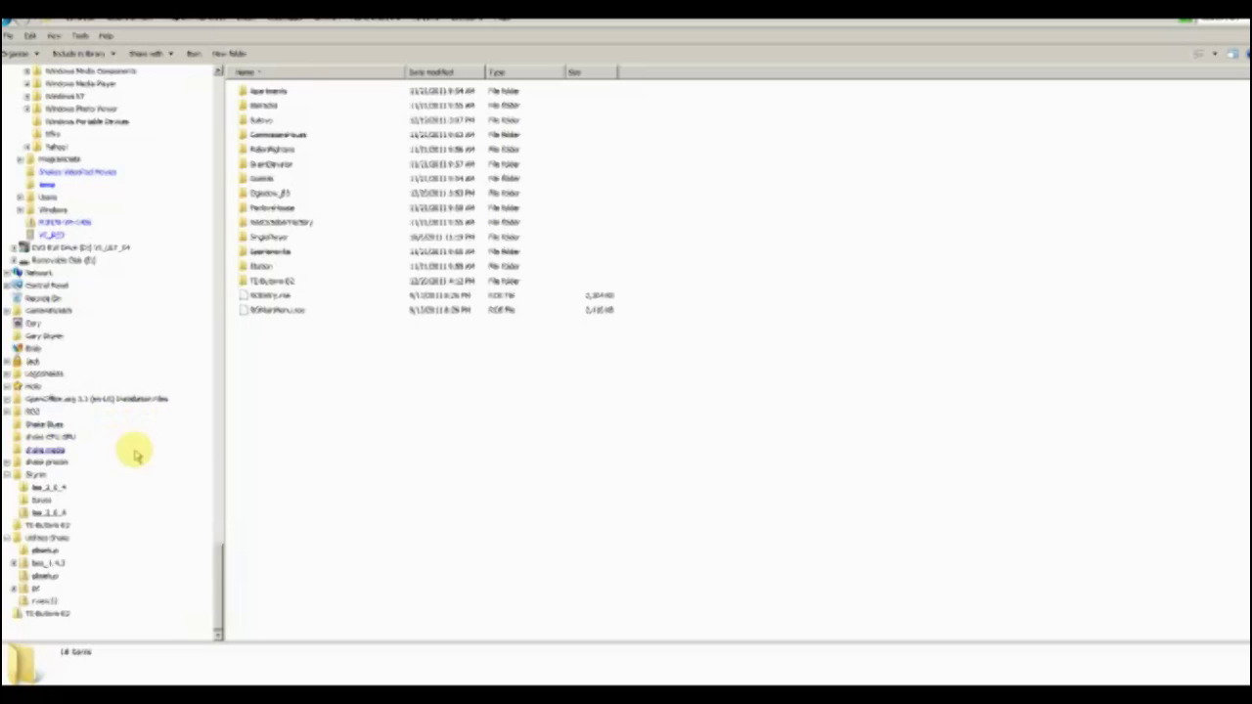
{"action": "left_click", "coordinate": [51, 524]}
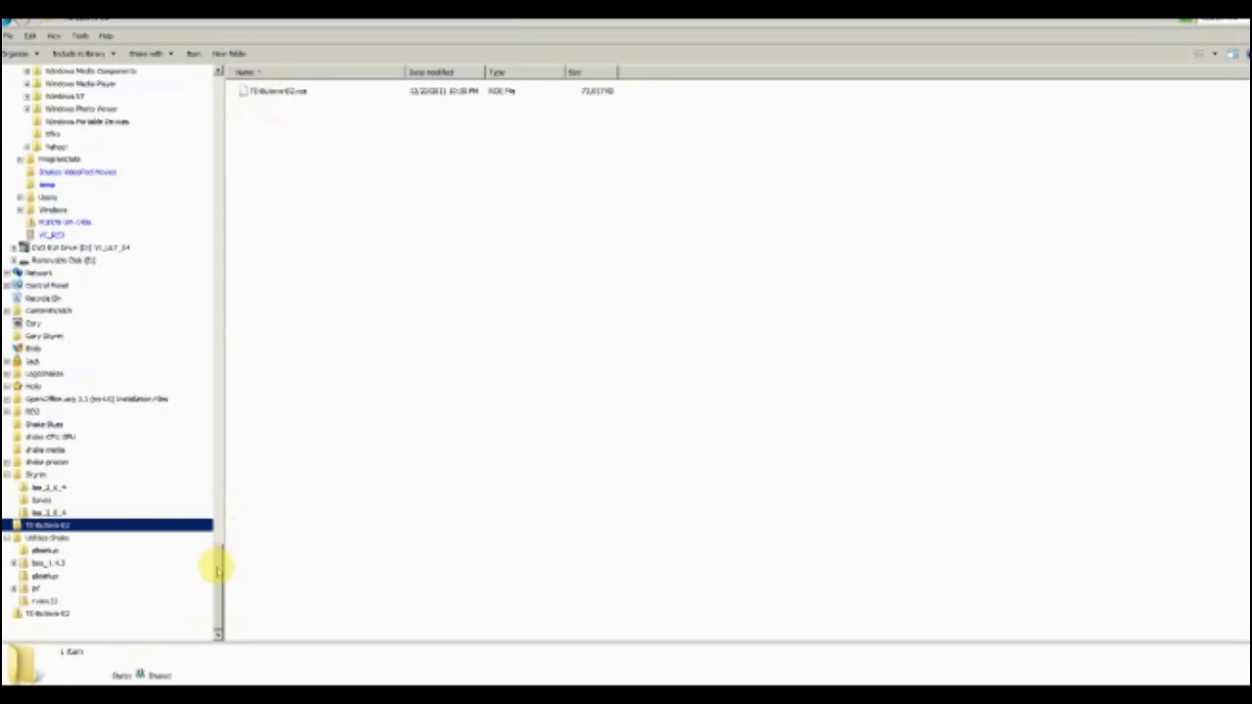
{"action": "left_click_drag", "start_coordinate": [217, 567], "coordinate": [219, 558]}
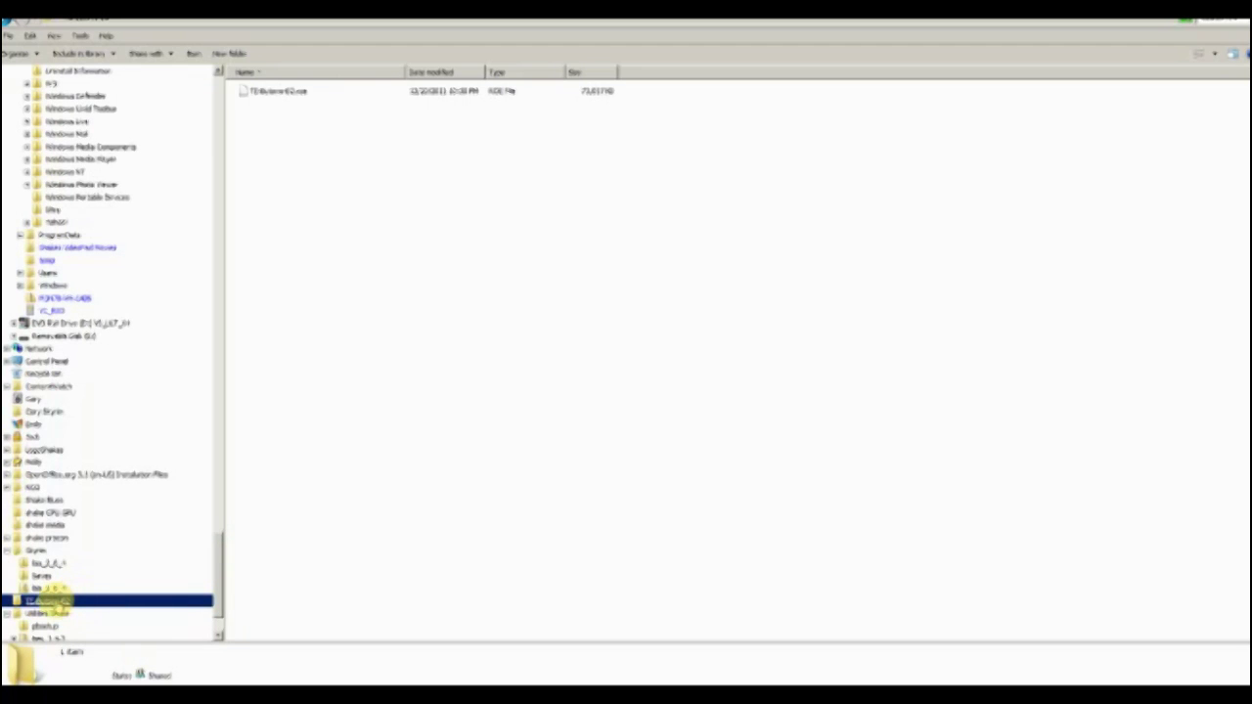
{"action": "scroll", "coordinate": [120, 84], "scroll_direction": "up", "scroll_amount": 1}
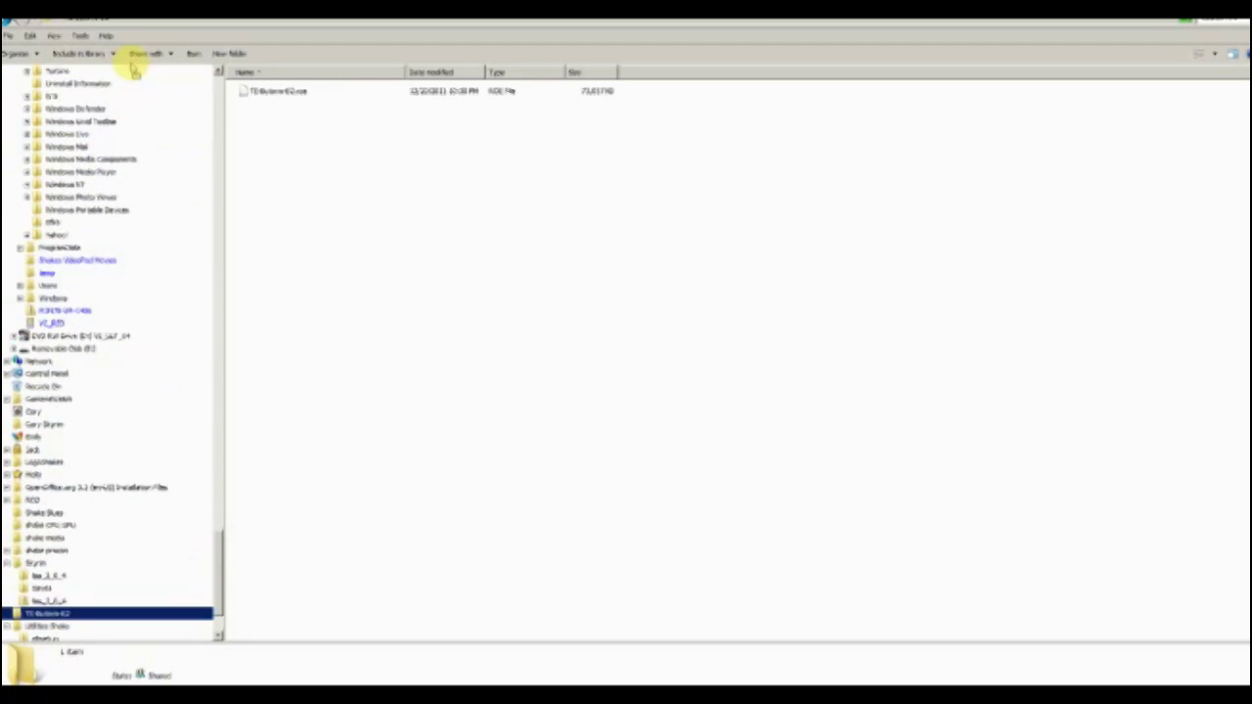
{"action": "left_click_drag", "start_coordinate": [135, 72], "coordinate": [101, 171]}
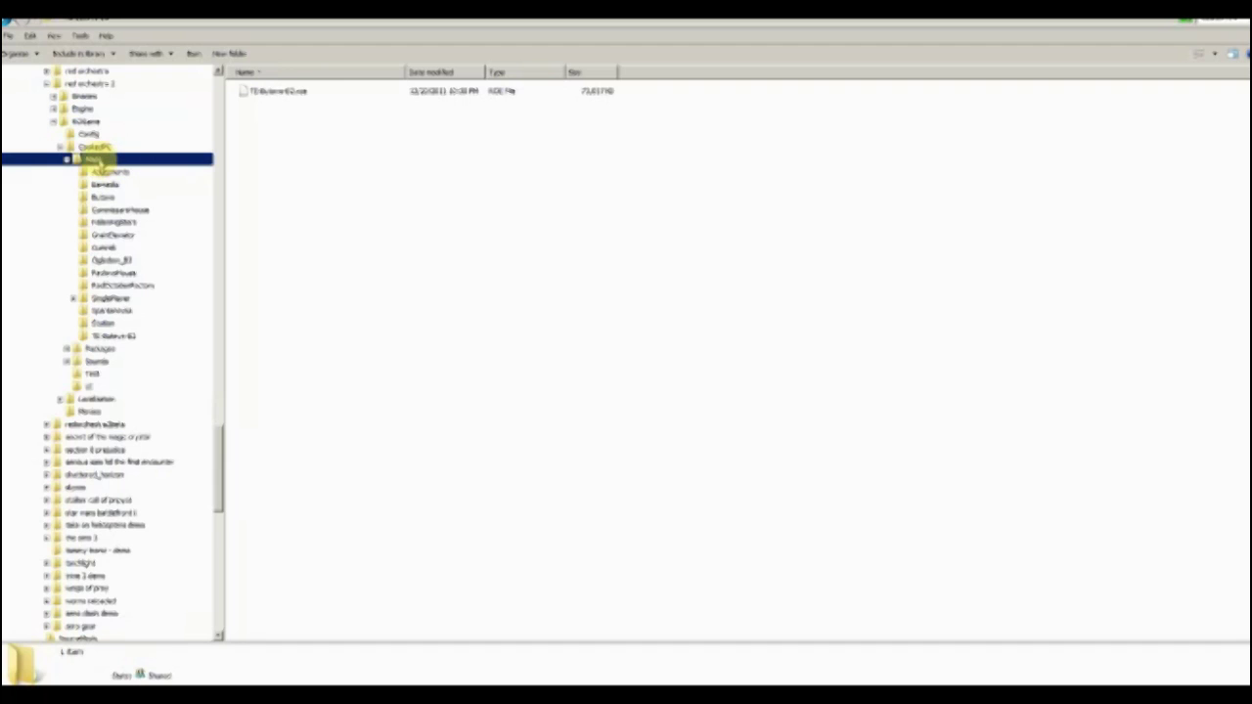
{"action": "left_click_drag", "start_coordinate": [100, 165], "coordinate": [100, 165]}
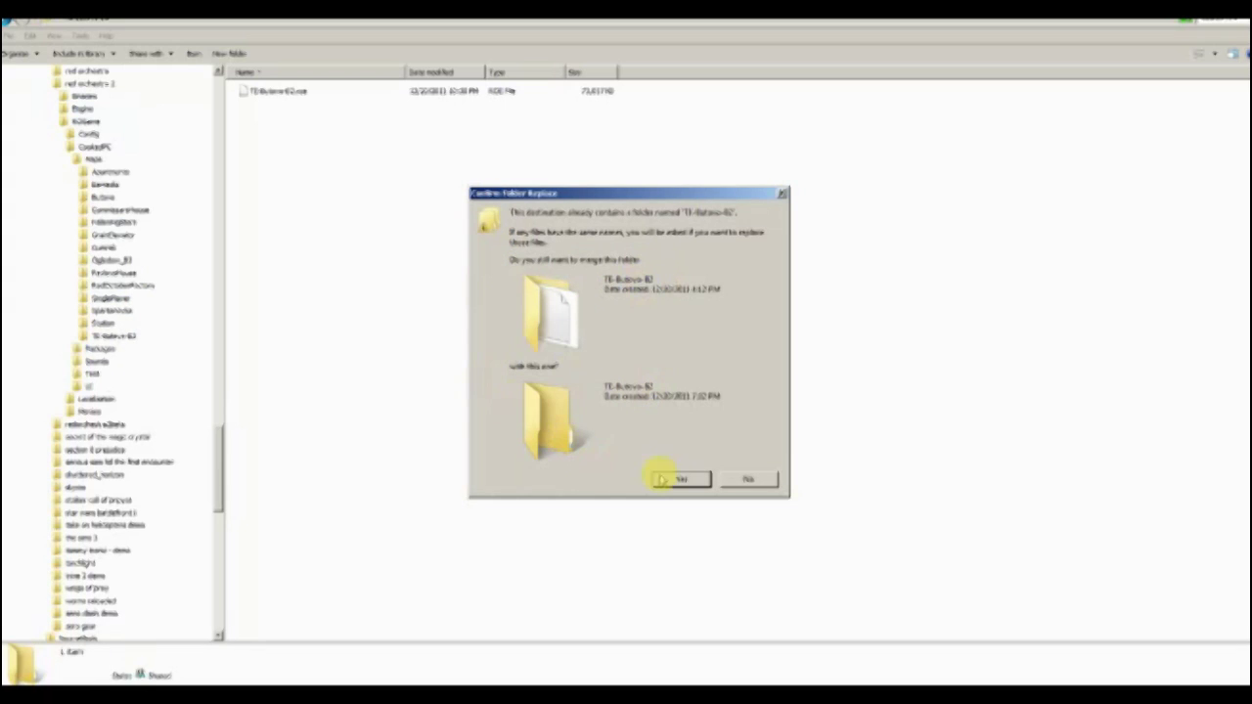
{"action": "left_click", "coordinate": [751, 479]}
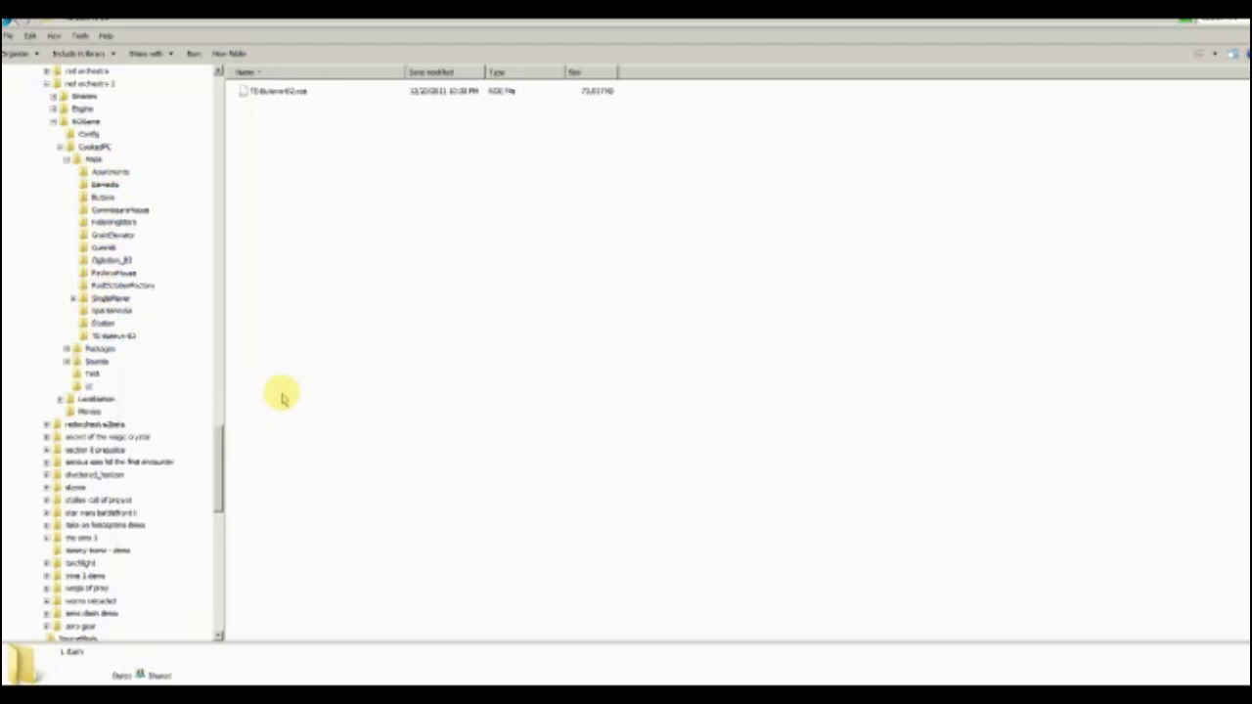
Leave the folder window and switch to Red Orchestra 2's ranked server browser
{"action": "scroll", "coordinate": [218, 433], "scroll_direction": "up", "scroll_amount": 10}
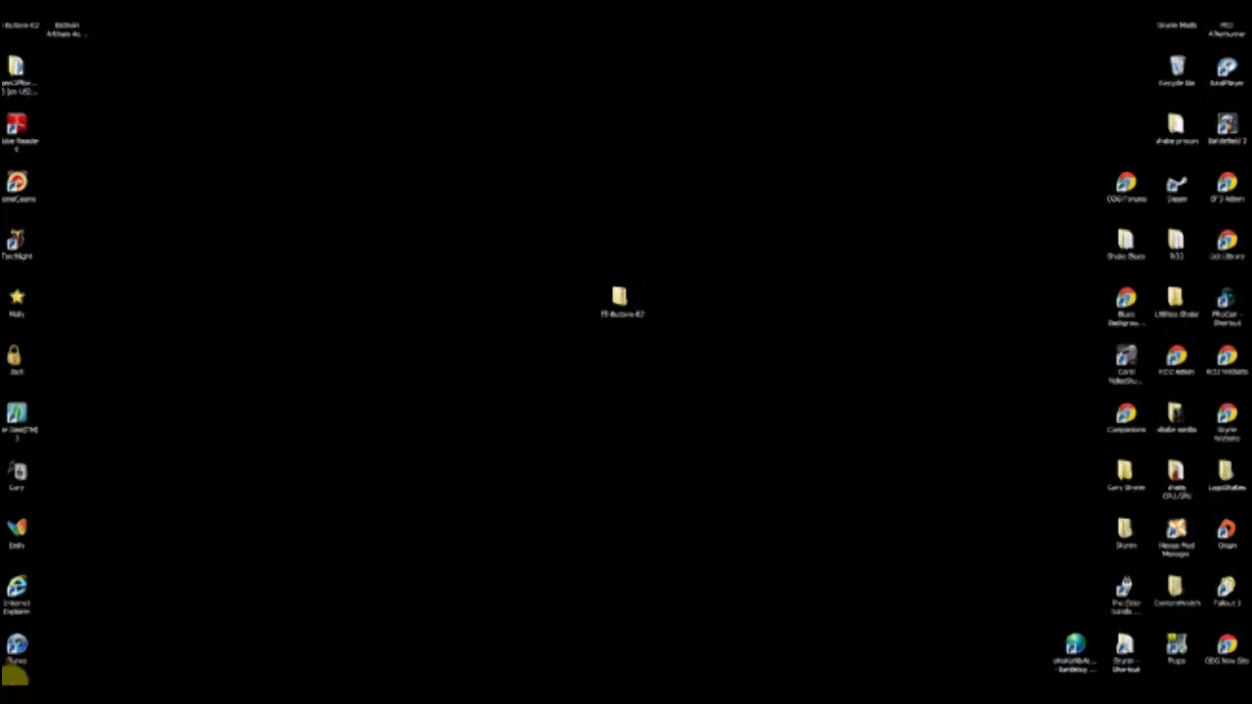
{"action": "left_click", "coordinate": [14, 675]}
{"action": "mouse_move", "coordinate": [49, 376]}
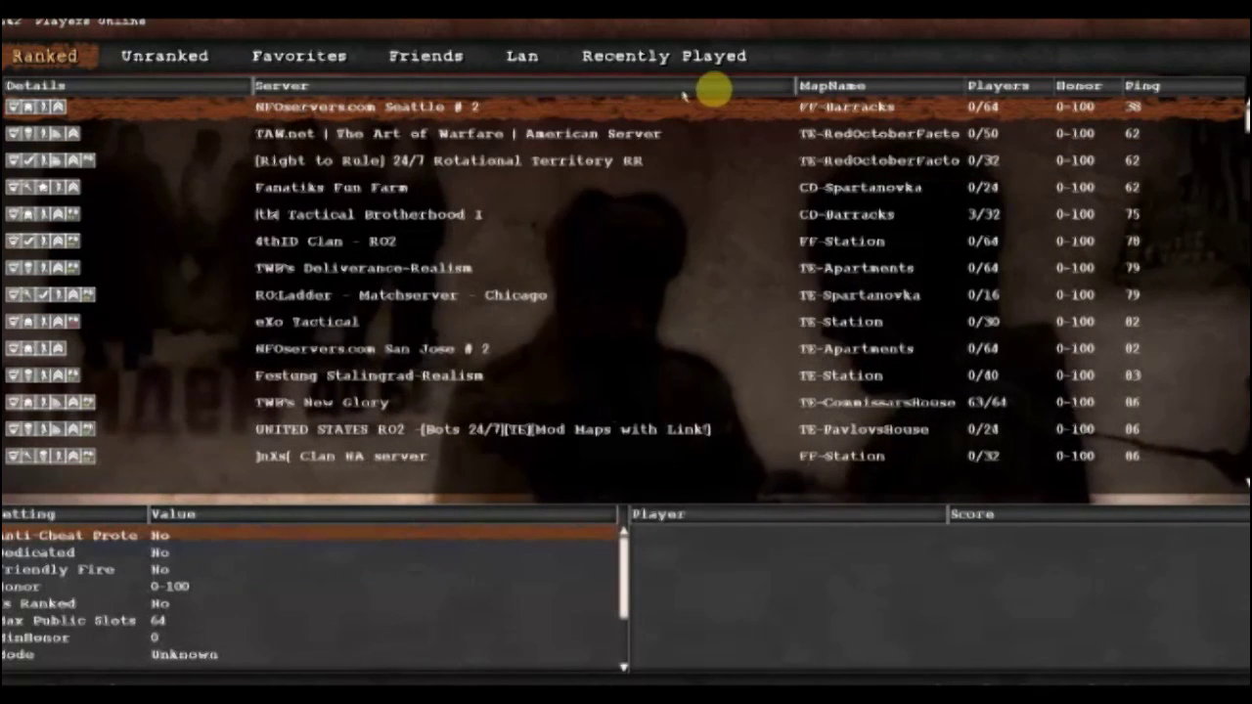
Sort the ranked servers by map name and locate the ones running TE-Butovo-B1
{"action": "left_click", "coordinate": [817, 86]}
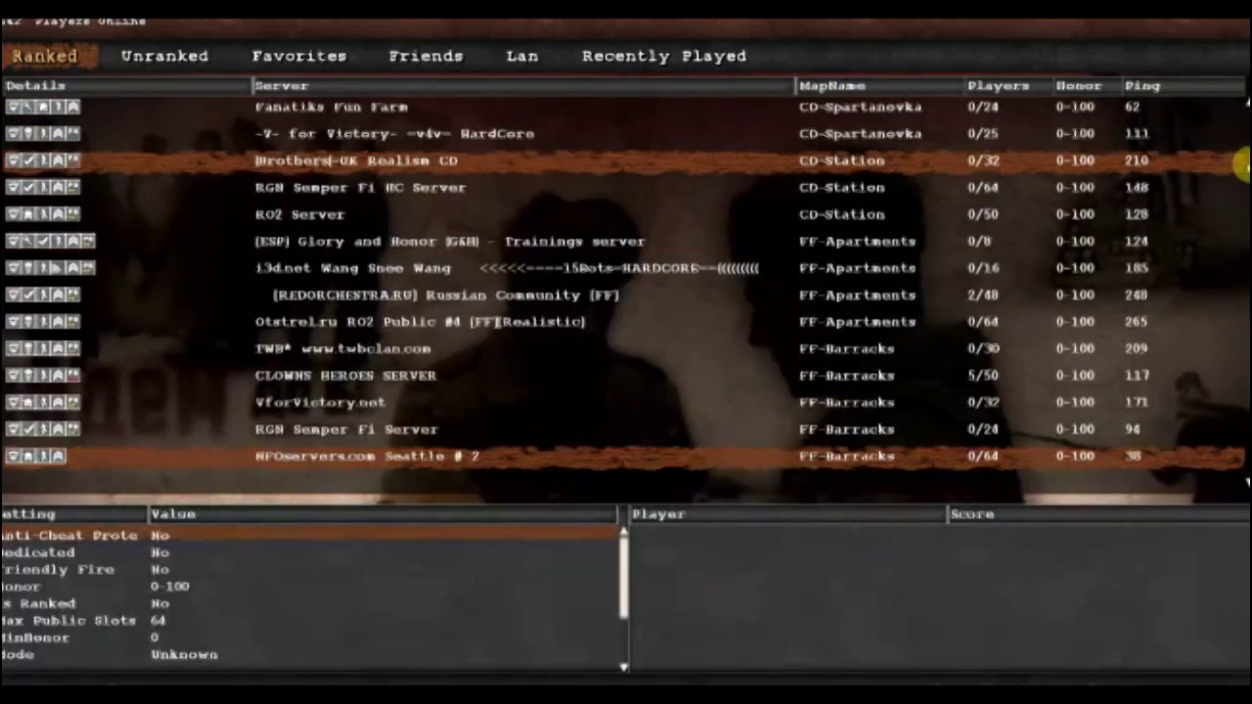
{"action": "scroll", "coordinate": [1242, 135], "scroll_direction": "down", "scroll_amount": 4}
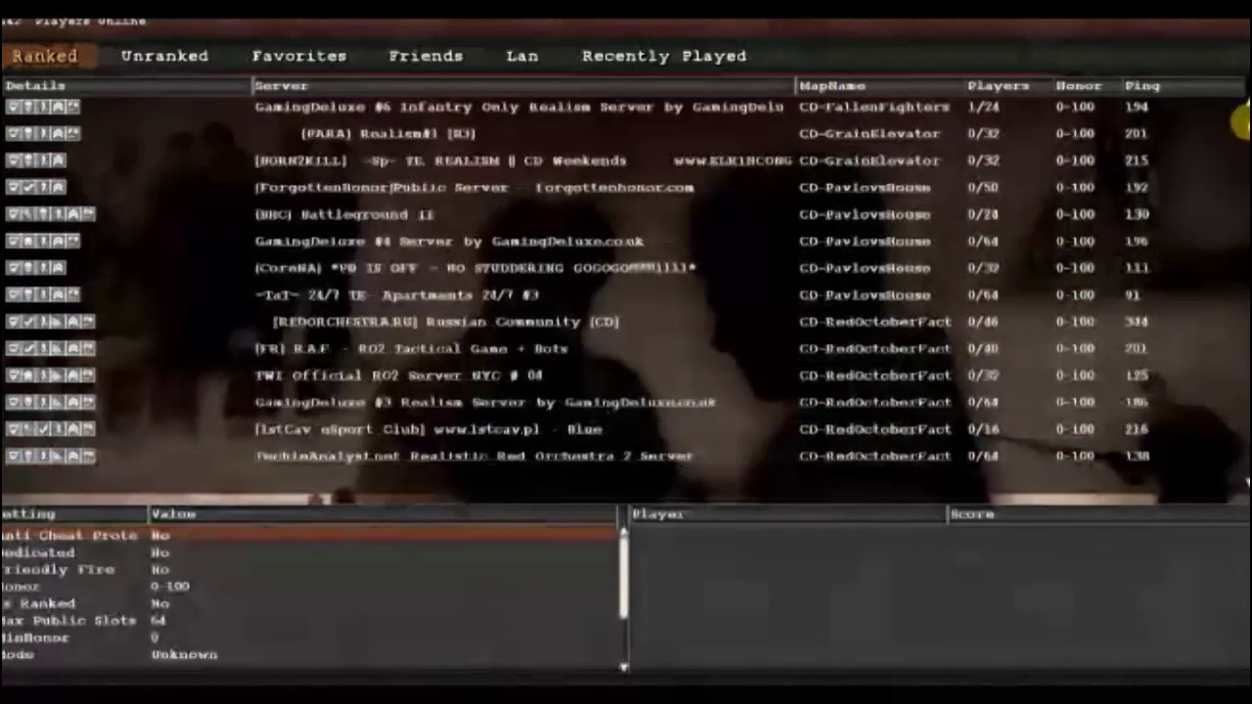
{"action": "scroll", "coordinate": [1240, 137], "scroll_direction": "down", "scroll_amount": 6}
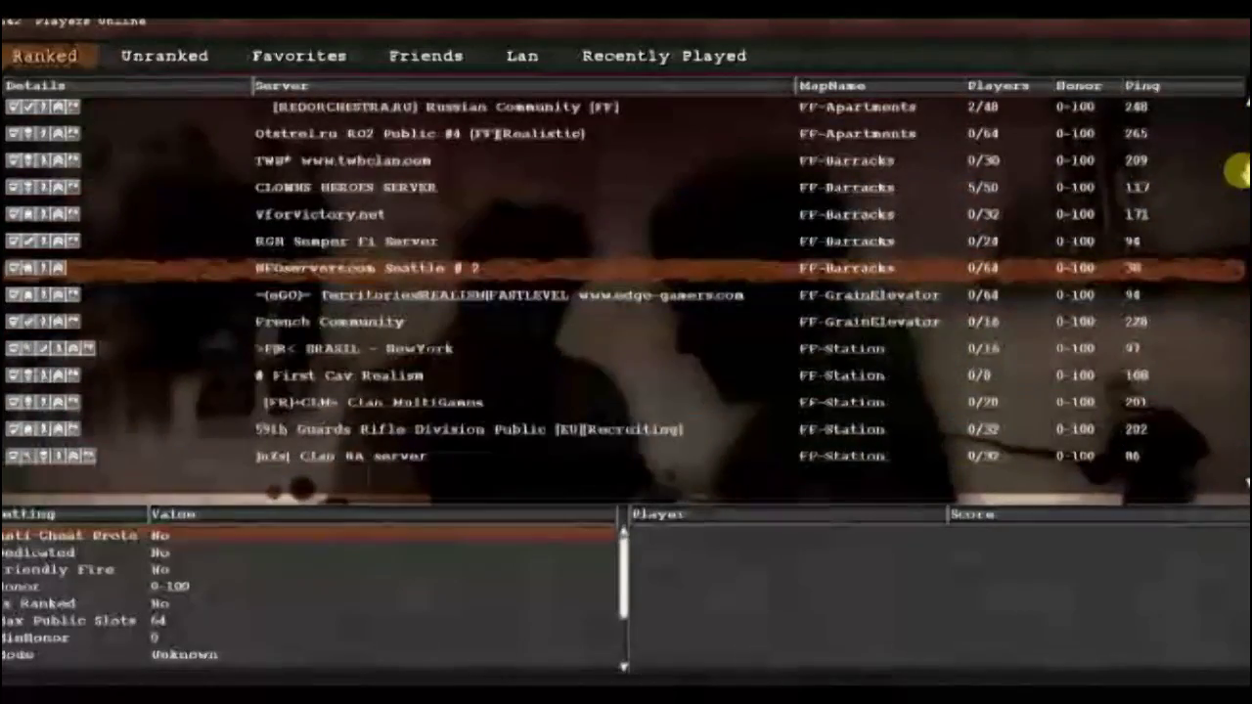
{"action": "scroll", "coordinate": [1237, 177], "scroll_direction": "down", "scroll_amount": 10}
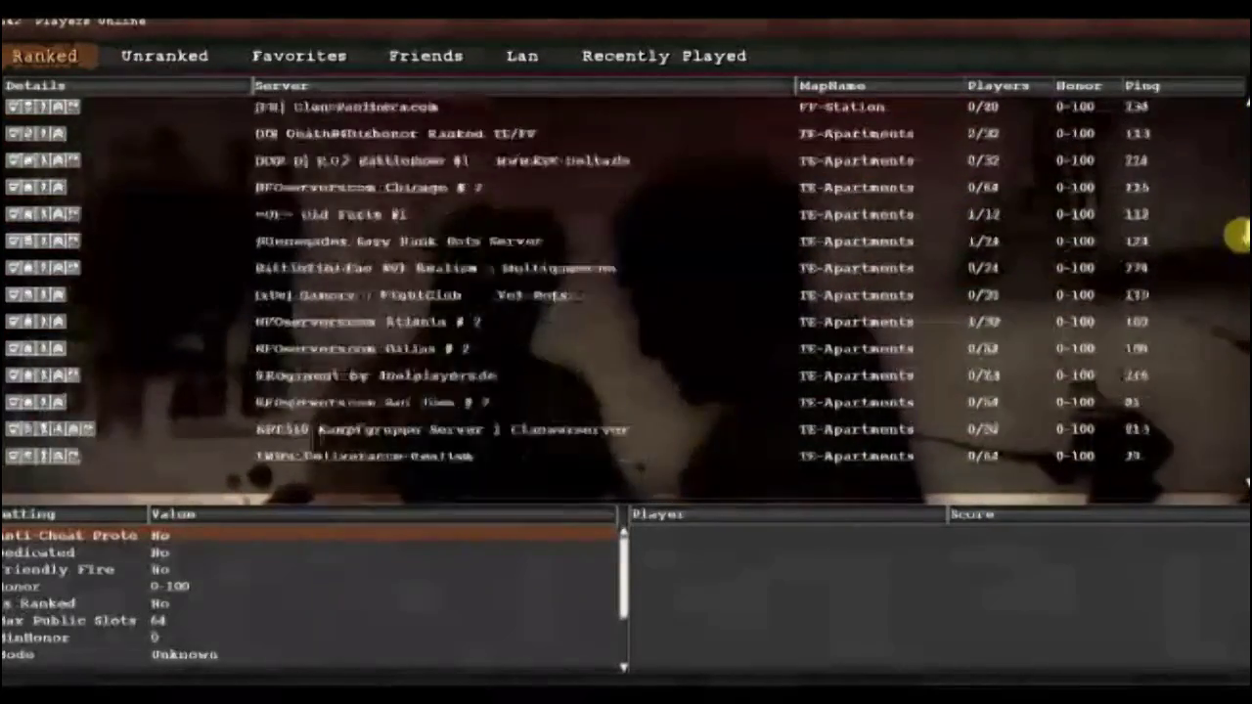
{"action": "scroll", "coordinate": [1237, 254], "scroll_direction": "down", "scroll_amount": 8}
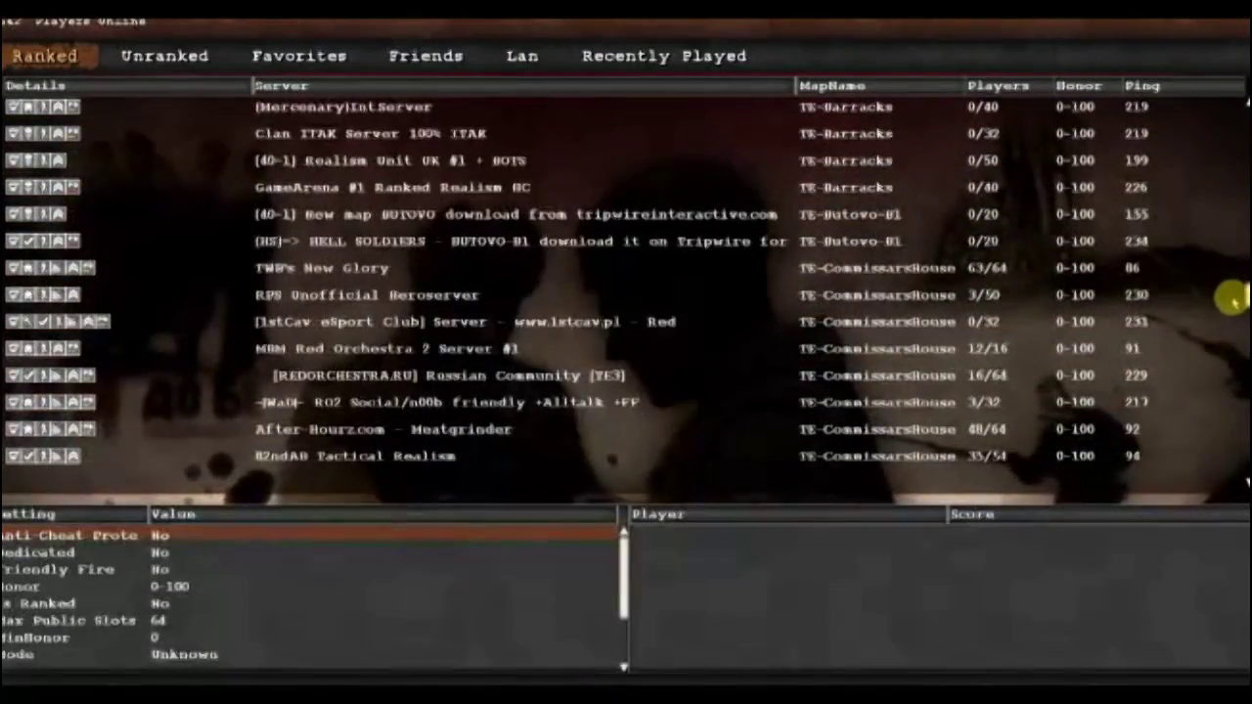
{"action": "left_click", "coordinate": [853, 160]}
{"action": "left_click", "coordinate": [876, 188]}
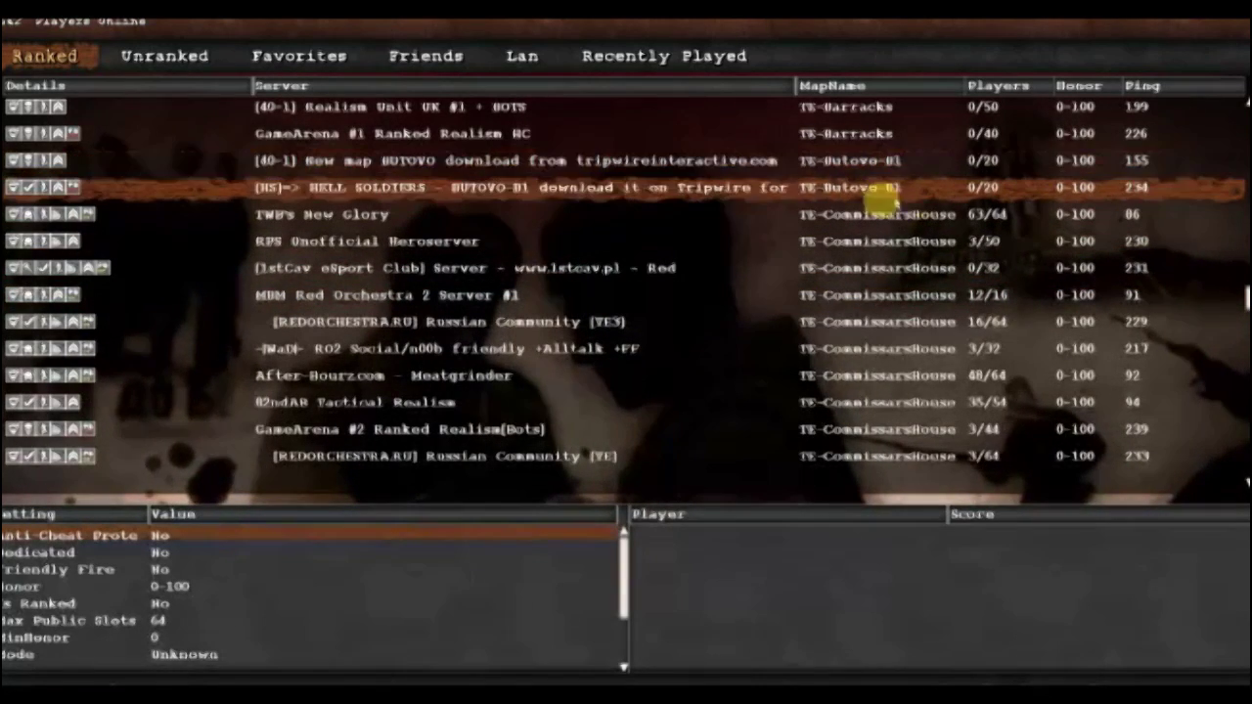
{"action": "left_click", "coordinate": [699, 159]}
{"action": "left_click", "coordinate": [704, 187]}
Look through the rest of the server list, past TE-CommissarsHouse, for servers running other custom maps
{"action": "left_click", "coordinate": [1215, 213]}
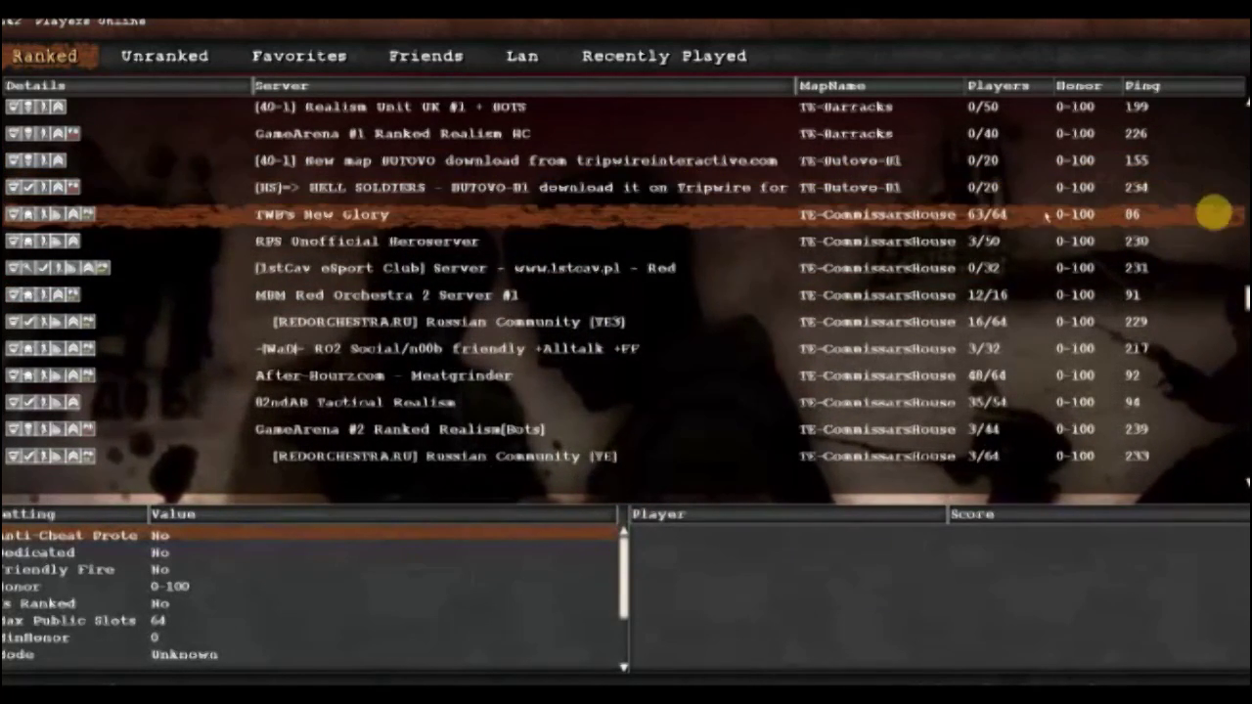
{"action": "left_click", "coordinate": [1219, 294]}
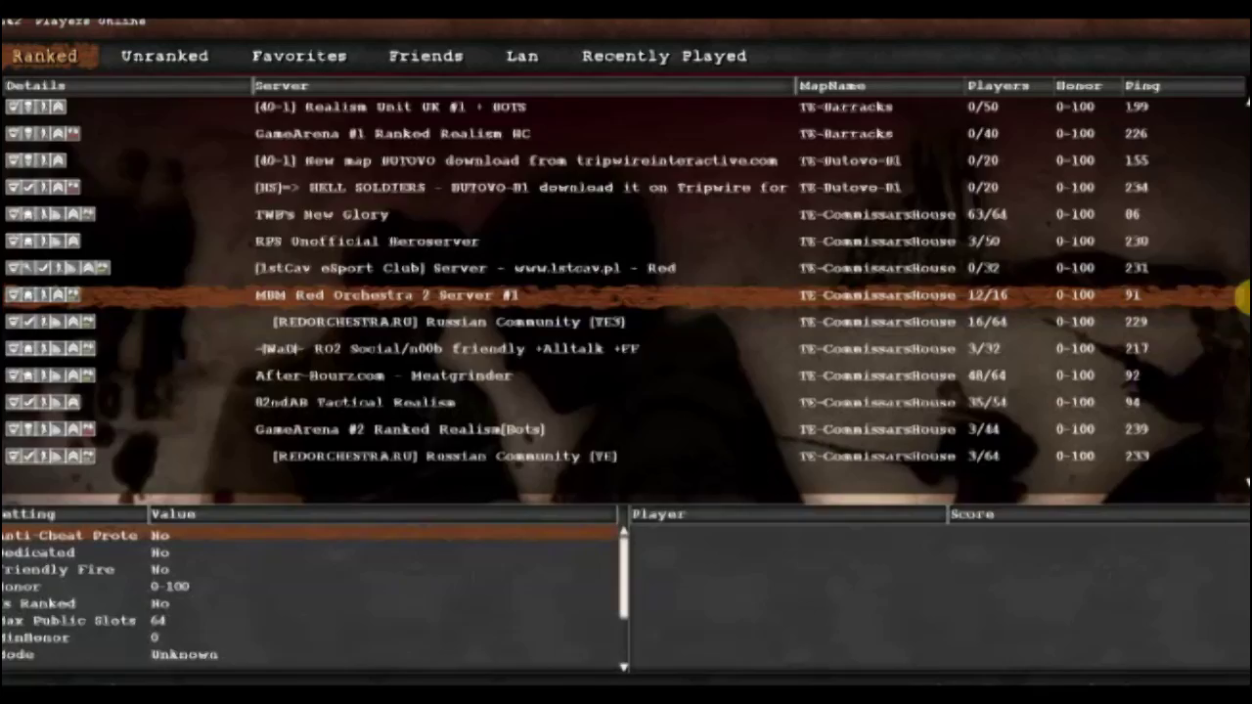
{"action": "scroll", "coordinate": [1240, 298], "scroll_direction": "down", "scroll_amount": 5}
{"action": "scroll", "coordinate": [1234, 338], "scroll_direction": "down", "scroll_amount": 3}
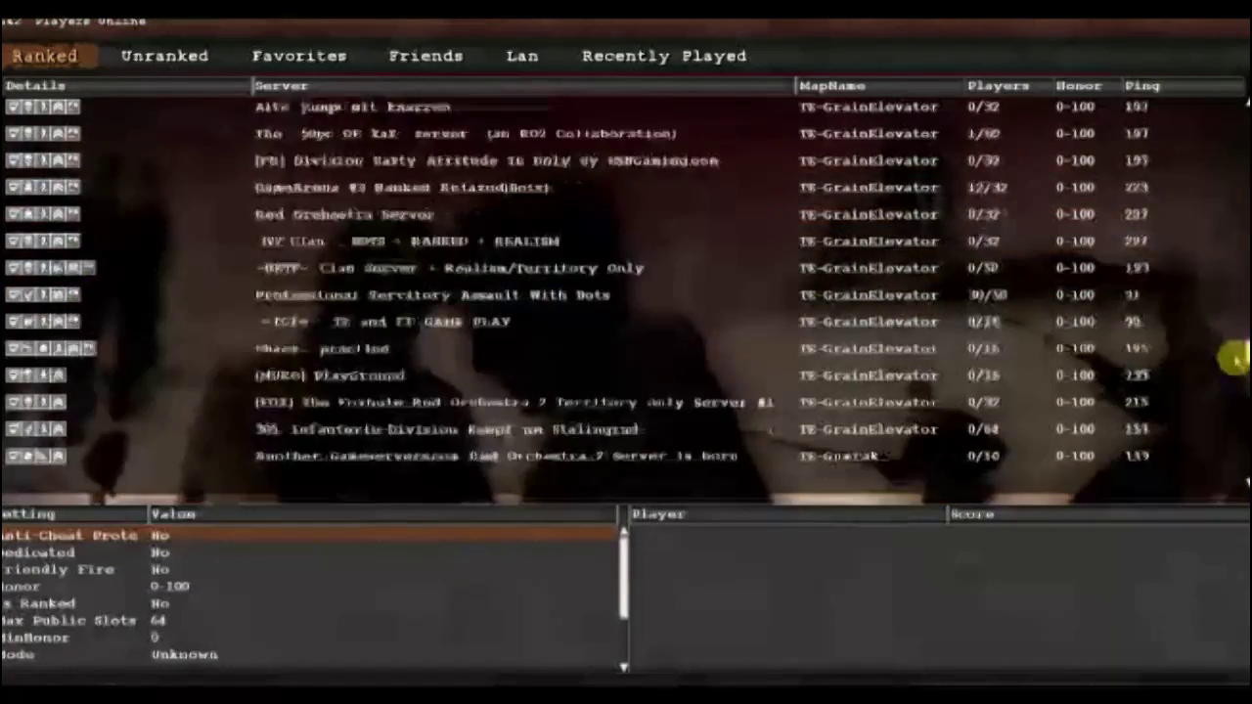
{"action": "scroll", "coordinate": [1230, 372], "scroll_direction": "down", "scroll_amount": 3}
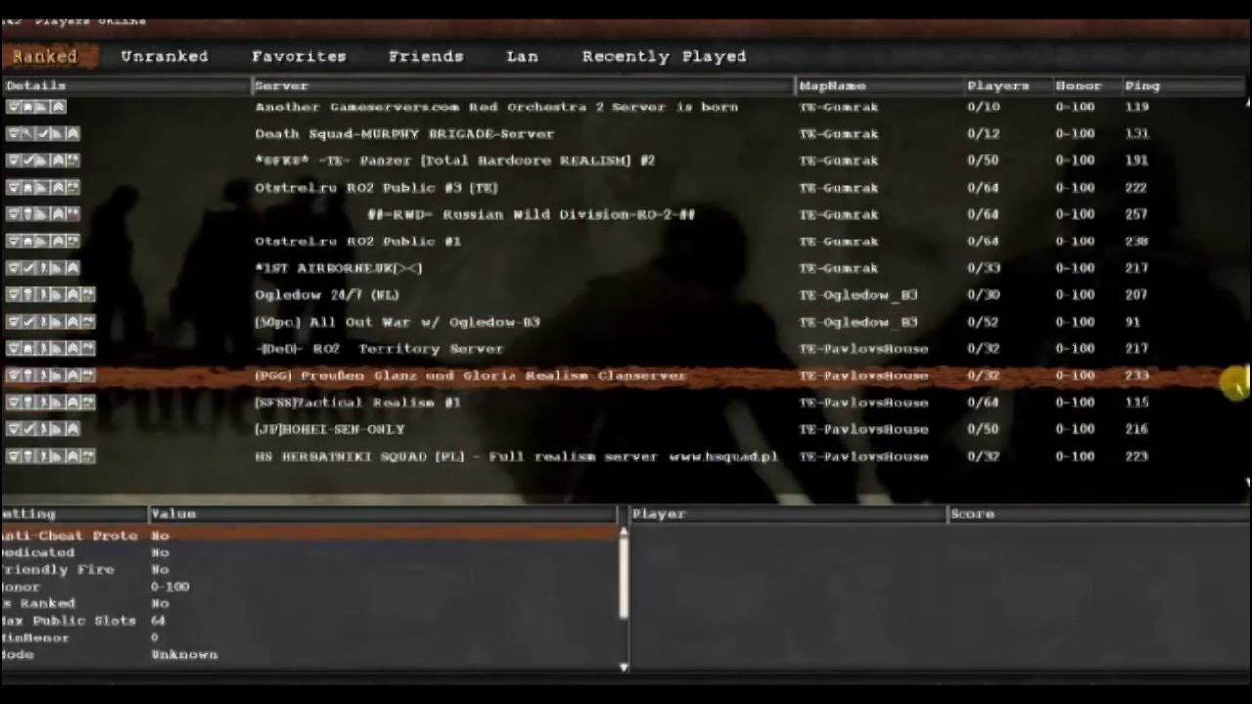
{"action": "scroll", "coordinate": [1238, 374], "scroll_direction": "down", "scroll_amount": 12}
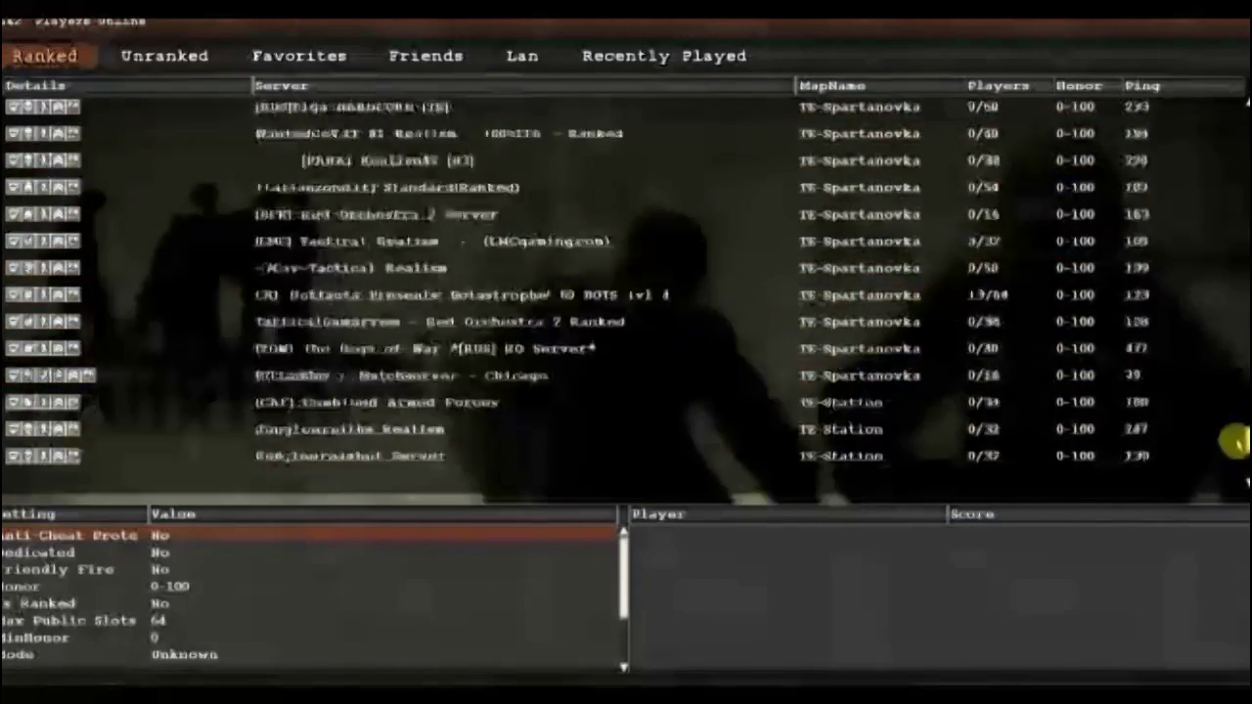
{"action": "scroll", "coordinate": [1234, 451], "scroll_direction": "down", "scroll_amount": 10}
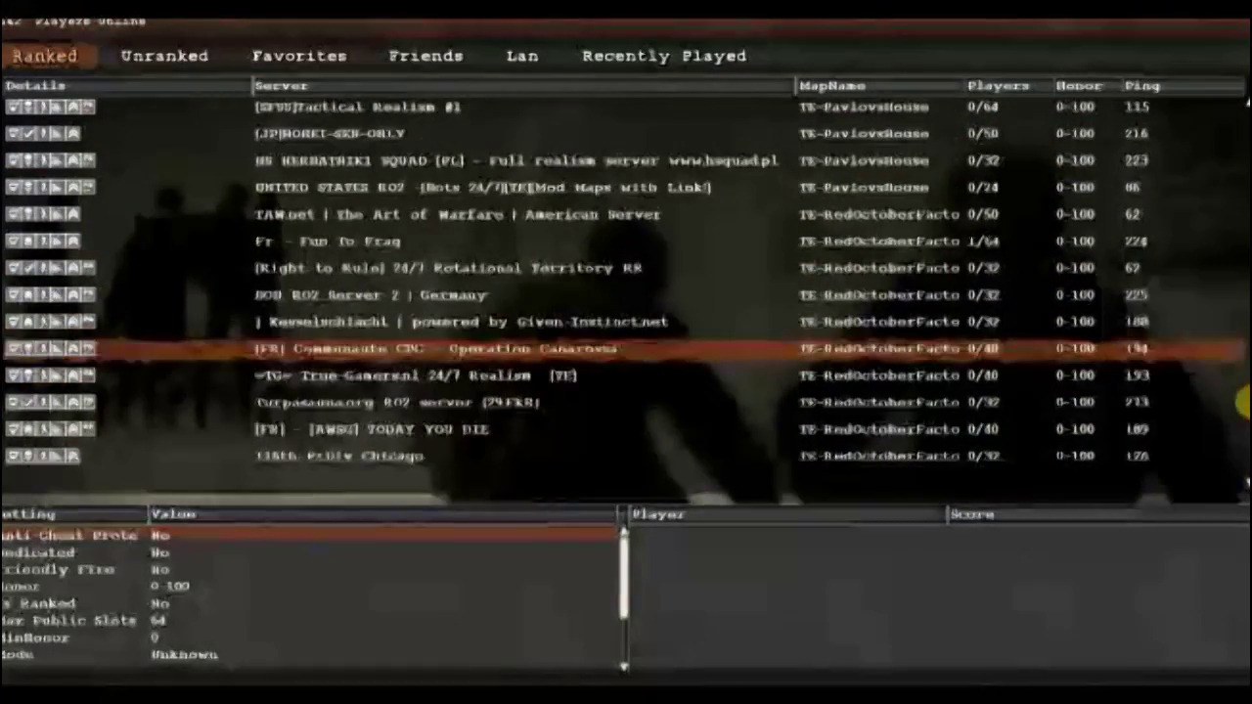